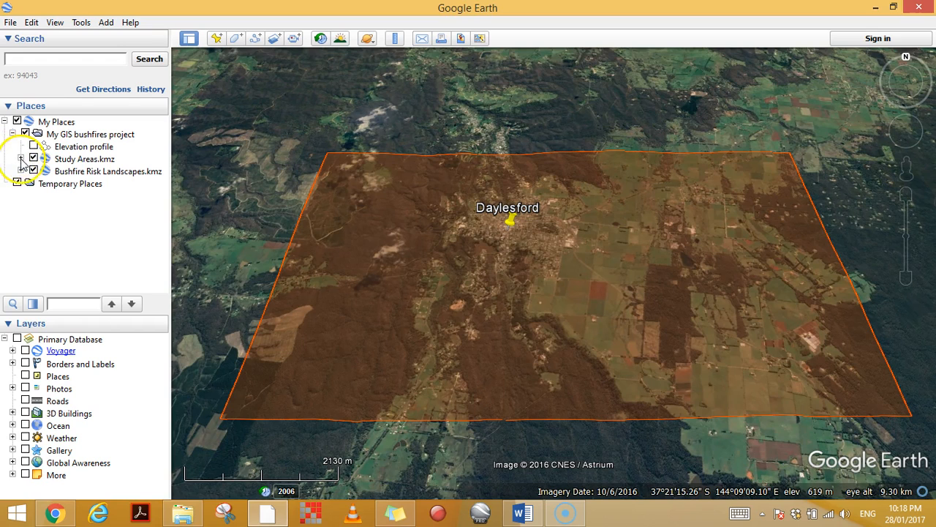
Step: Expand the Study Areas contents and hide the Daylesford placemark on the map
{"action": "left_click", "coordinate": [21, 159]}
{"action": "left_click", "coordinate": [28, 170]}
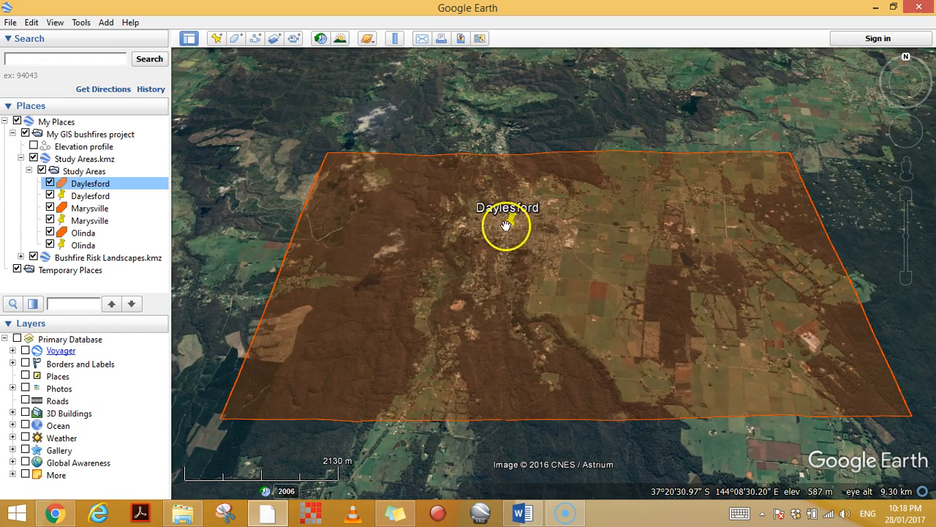
{"action": "left_click", "coordinate": [49, 195]}
Step: Set the area opacity of the Daylesford study area polygon to 0%, leaving only its outline drawn
{"action": "right_click", "coordinate": [77, 184]}
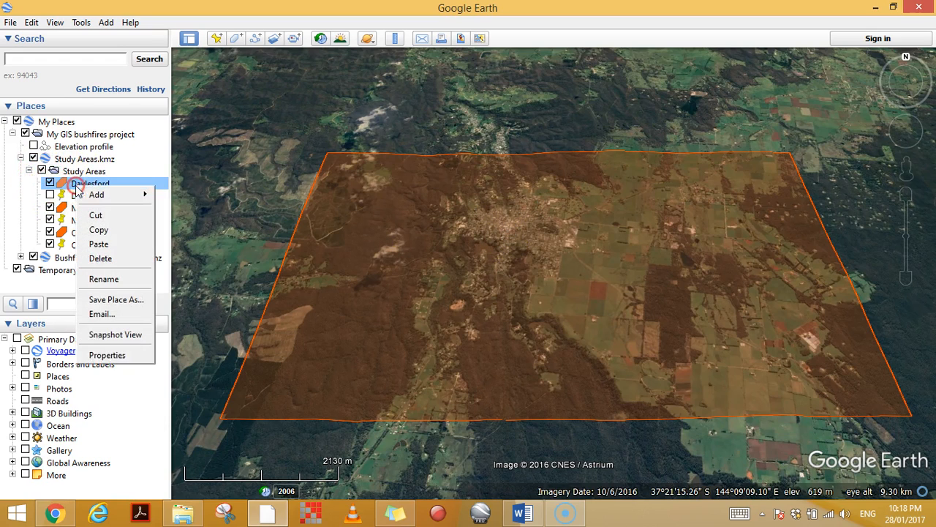
{"action": "left_click", "coordinate": [102, 354]}
{"action": "left_click", "coordinate": [566, 130]}
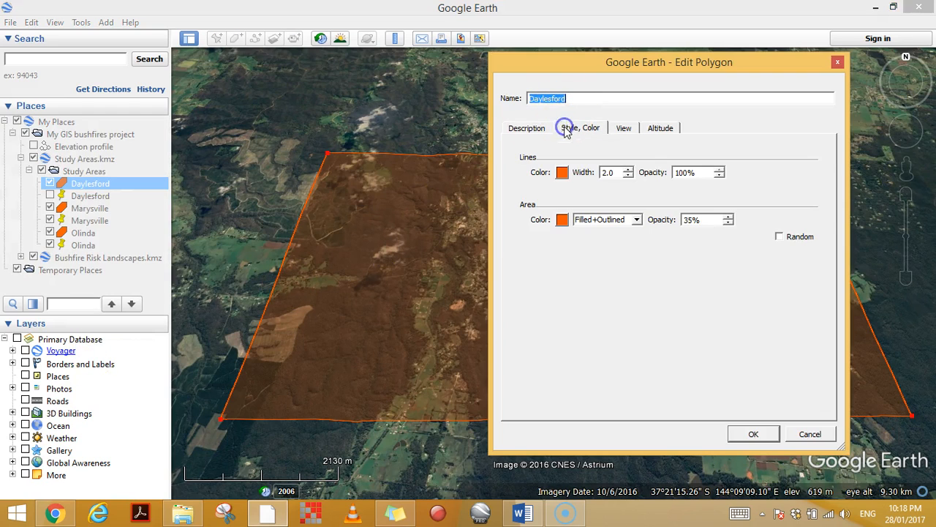
{"action": "double_click", "coordinate": [708, 220]}
{"action": "type", "text": "0"}
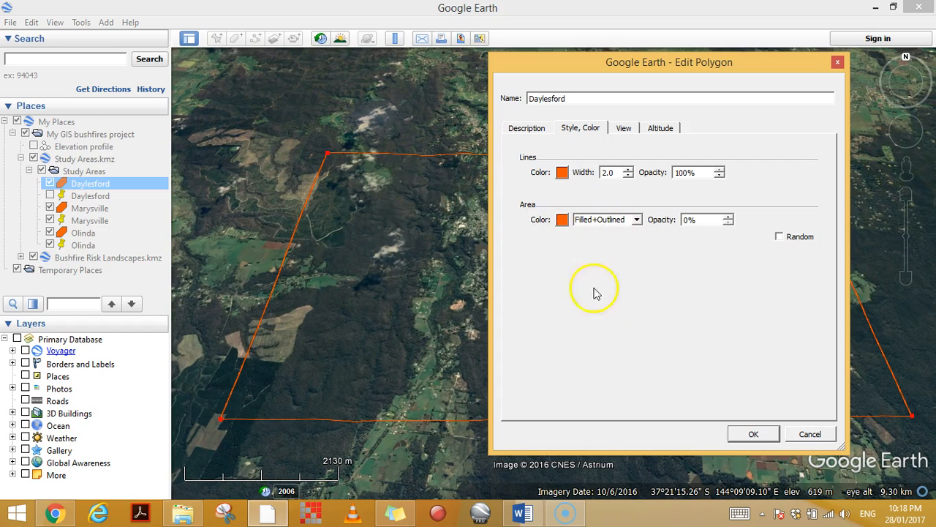
{"action": "left_click", "coordinate": [754, 435]}
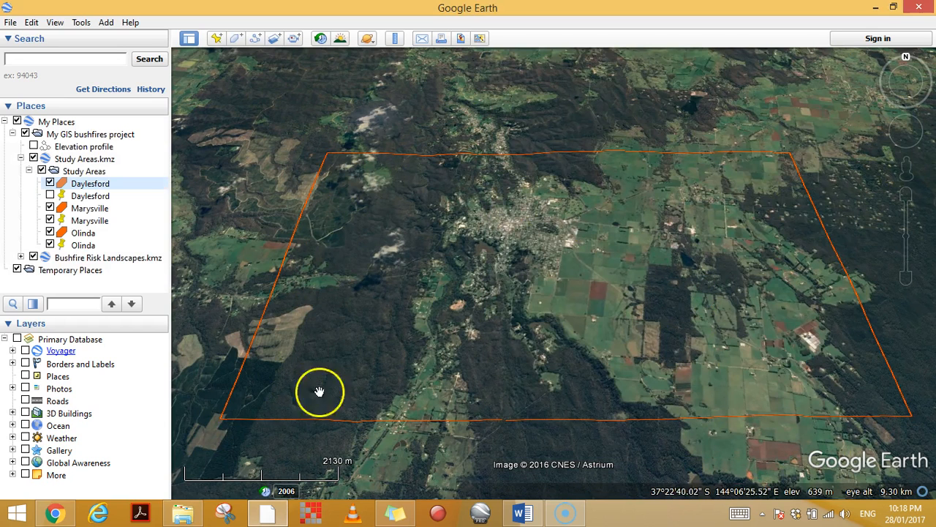
Step: Add a folder named Land use inside the My GIS bushfires project folder
{"action": "left_click", "coordinate": [66, 136]}
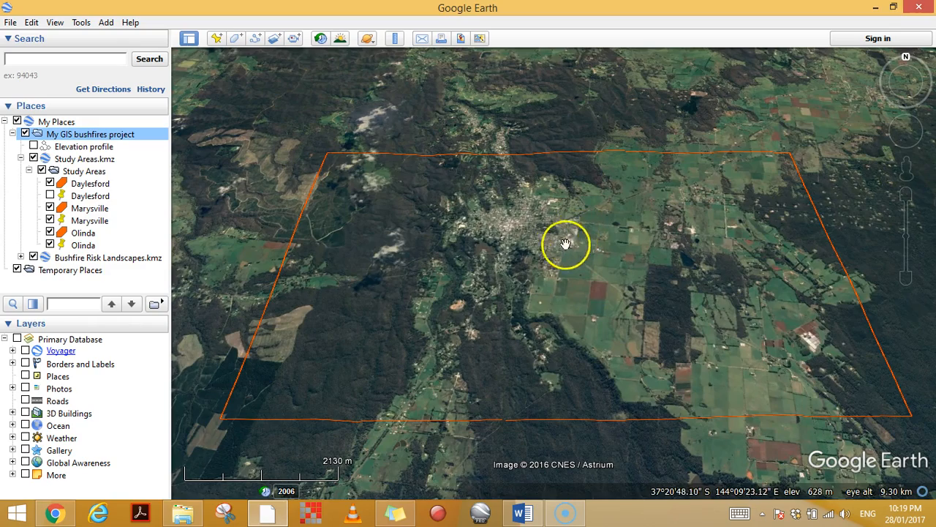
{"action": "scroll", "coordinate": [548, 241], "scroll_direction": "up", "scroll_amount": 3}
{"action": "scroll", "coordinate": [512, 226], "scroll_direction": "up", "scroll_amount": 2}
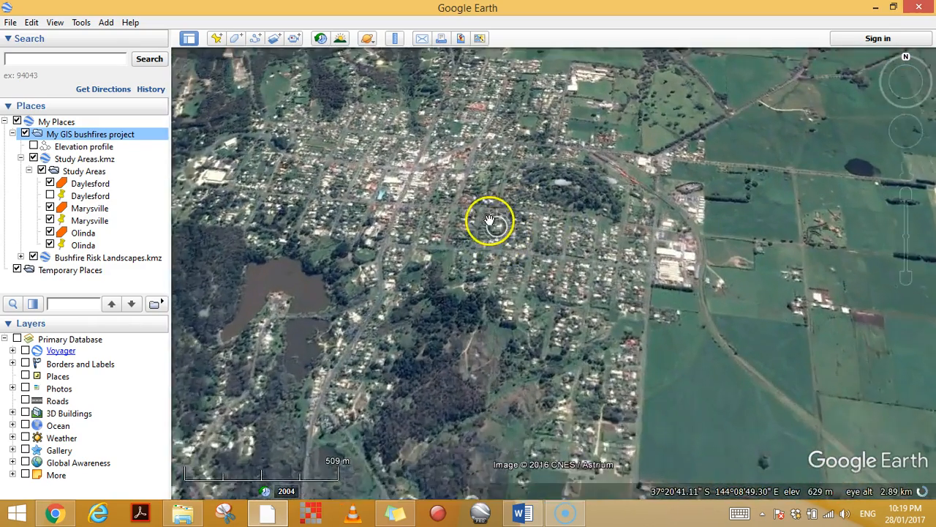
{"action": "scroll", "coordinate": [499, 247], "scroll_direction": "down", "scroll_amount": 3}
{"action": "scroll", "coordinate": [502, 260], "scroll_direction": "down", "scroll_amount": 4}
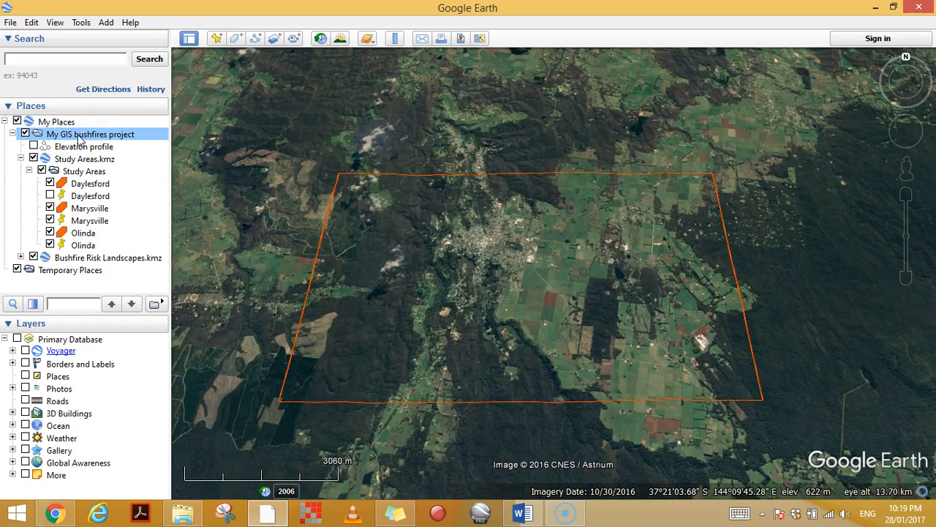
{"action": "right_click", "coordinate": [79, 136]}
{"action": "mouse_move", "coordinate": [98, 147]}
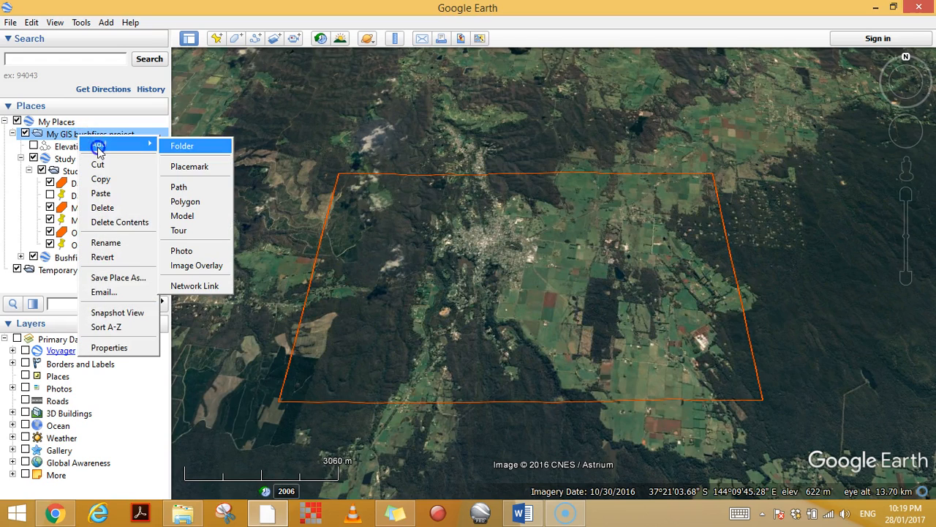
{"action": "left_click", "coordinate": [183, 146]}
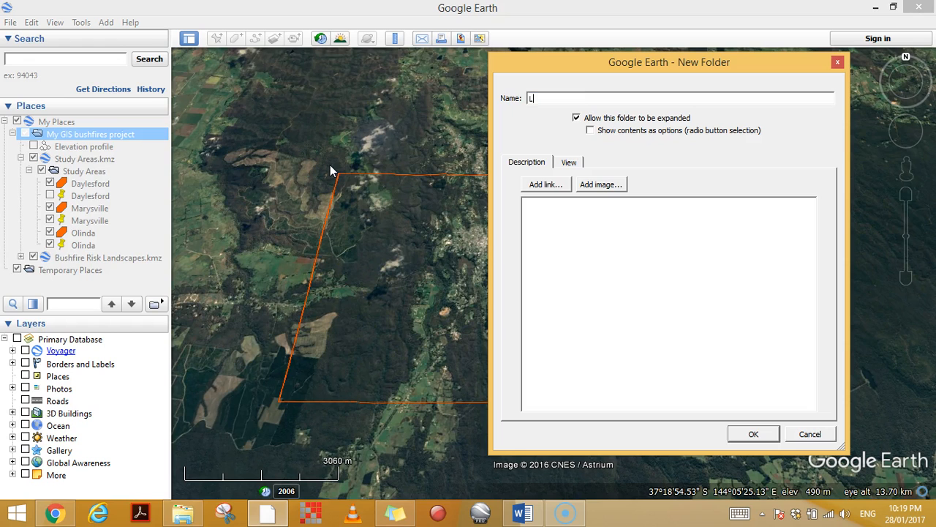
{"action": "left_click", "coordinate": [751, 433]}
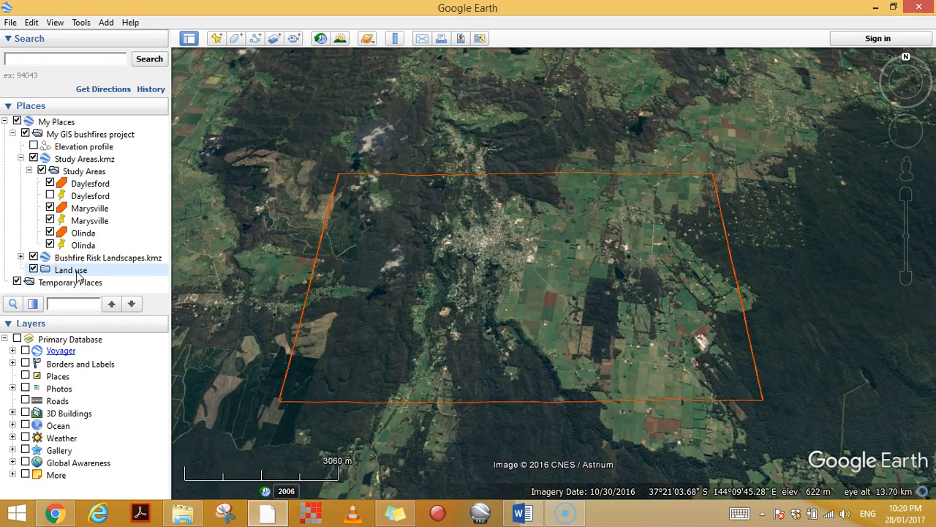
{"action": "left_click", "coordinate": [77, 271]}
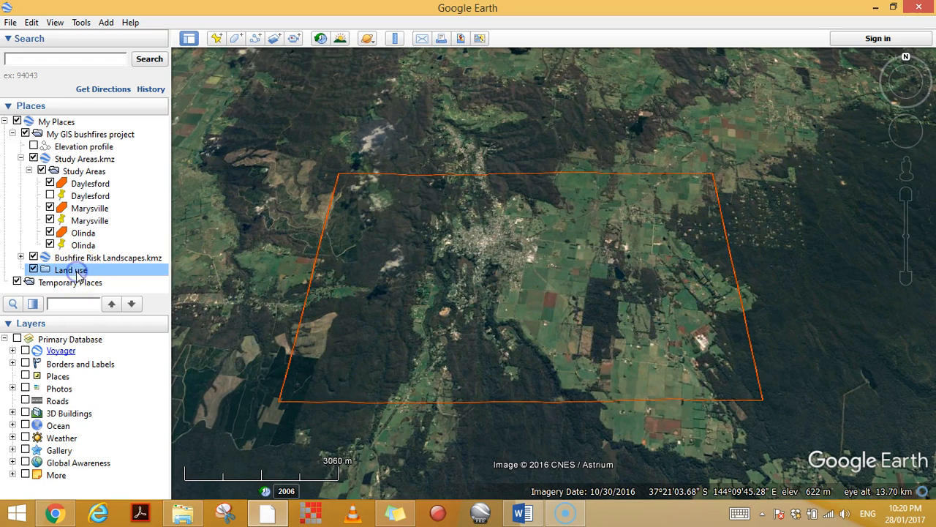
{"action": "left_click", "coordinate": [234, 40]}
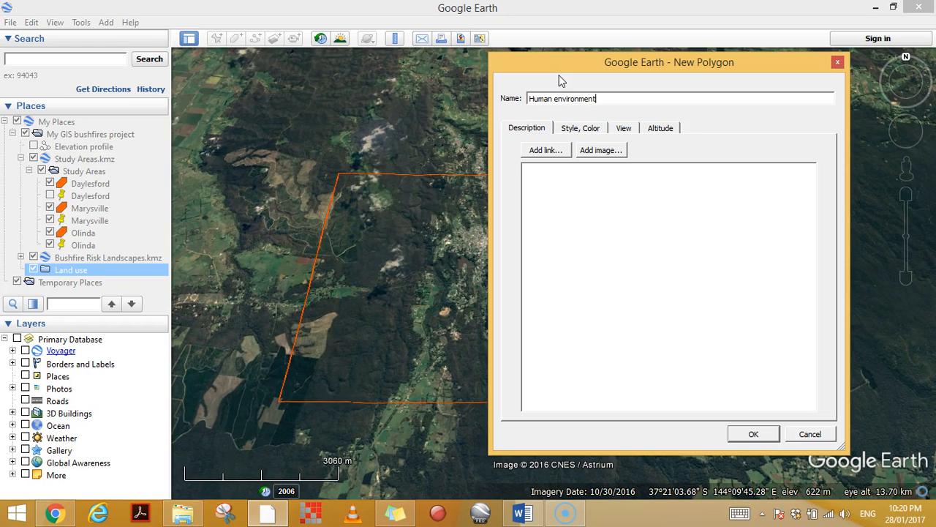
{"action": "left_click", "coordinate": [753, 434]}
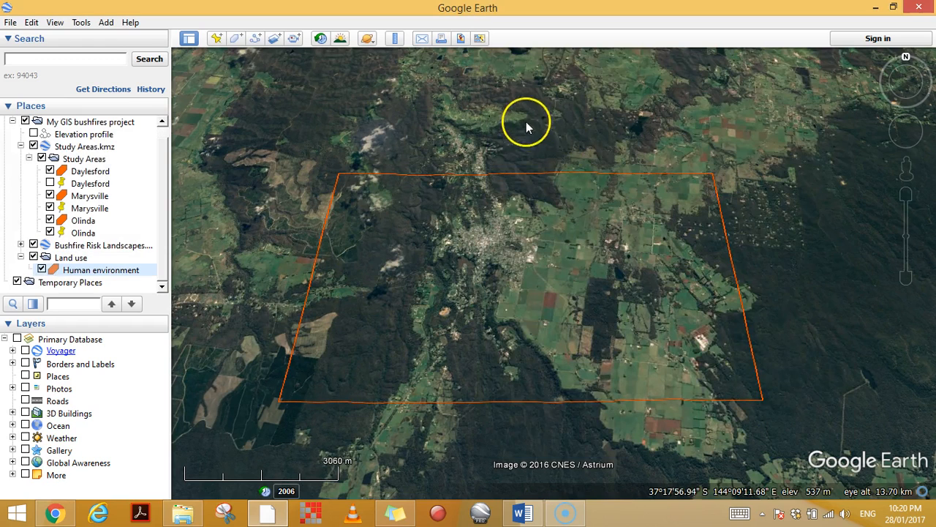
{"action": "scroll", "coordinate": [530, 217], "scroll_direction": "up", "scroll_amount": 3}
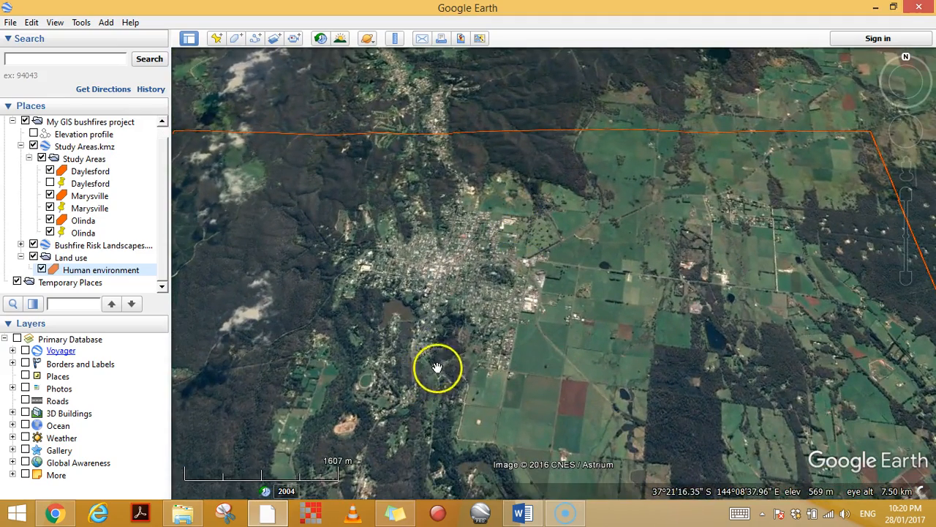
{"action": "left_click", "coordinate": [91, 271]}
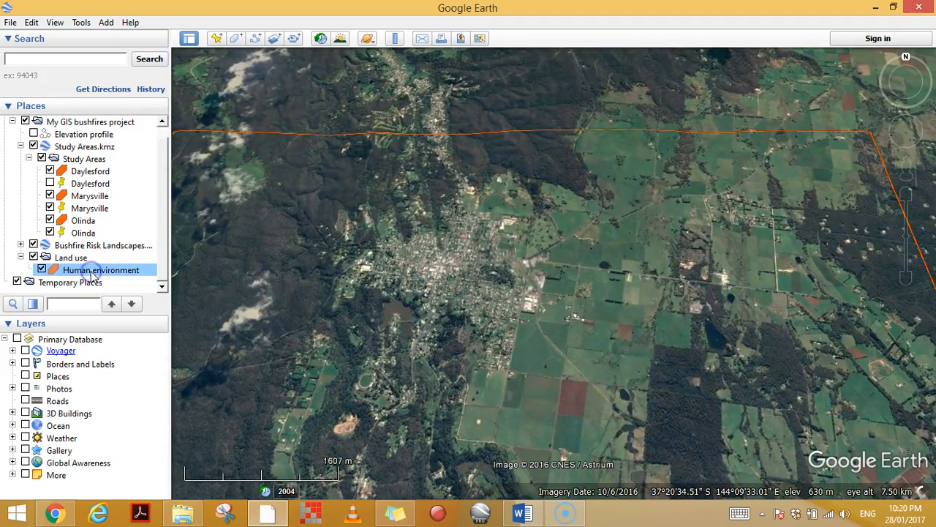
{"action": "right_click", "coordinate": [92, 273]}
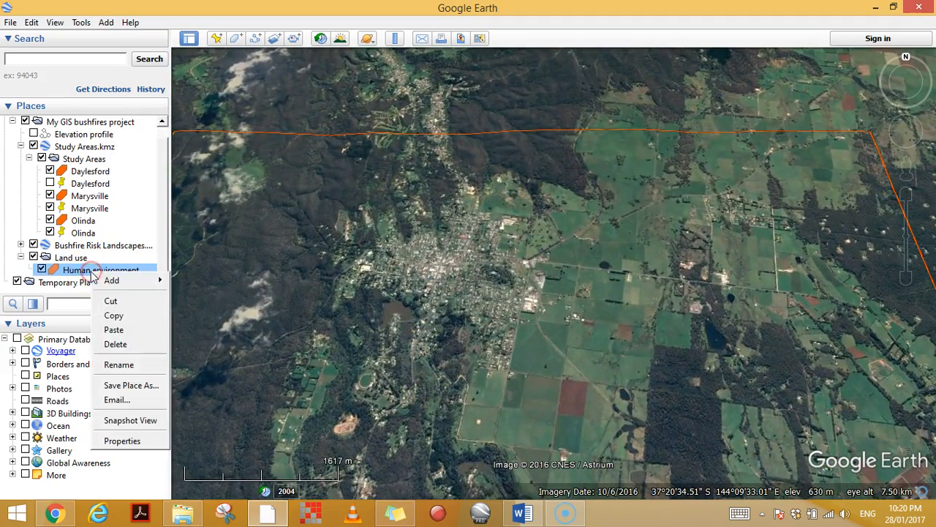
{"action": "left_click", "coordinate": [117, 340]}
{"action": "left_click", "coordinate": [437, 266]}
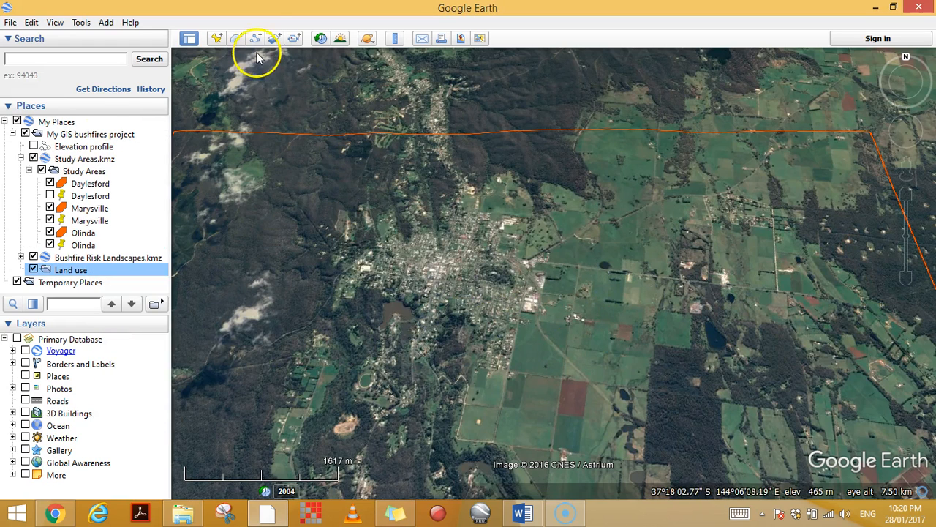
Step: Add a polygon named Human environment to the Land use folder, tracing the boundary of Daylesford's built-up area
{"action": "left_click", "coordinate": [235, 38]}
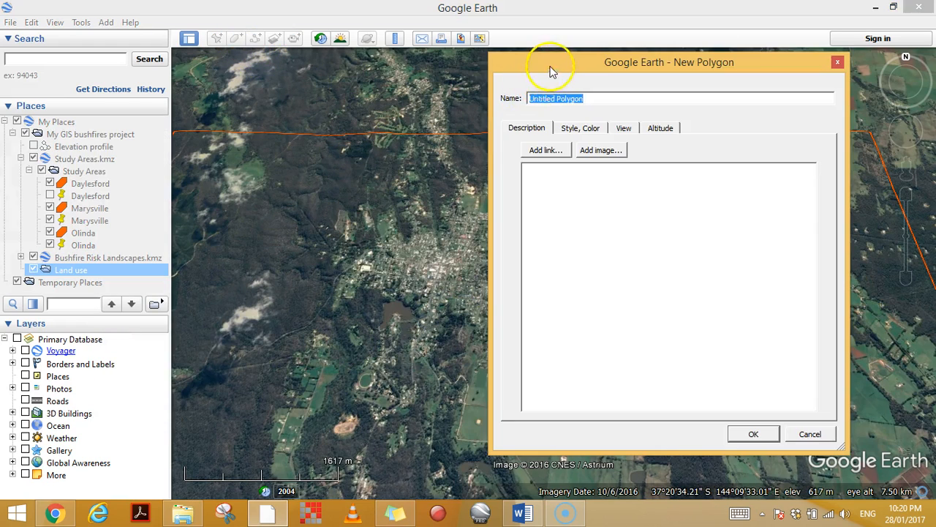
{"action": "left_click_drag", "start_coordinate": [548, 62], "coordinate": [716, 84]}
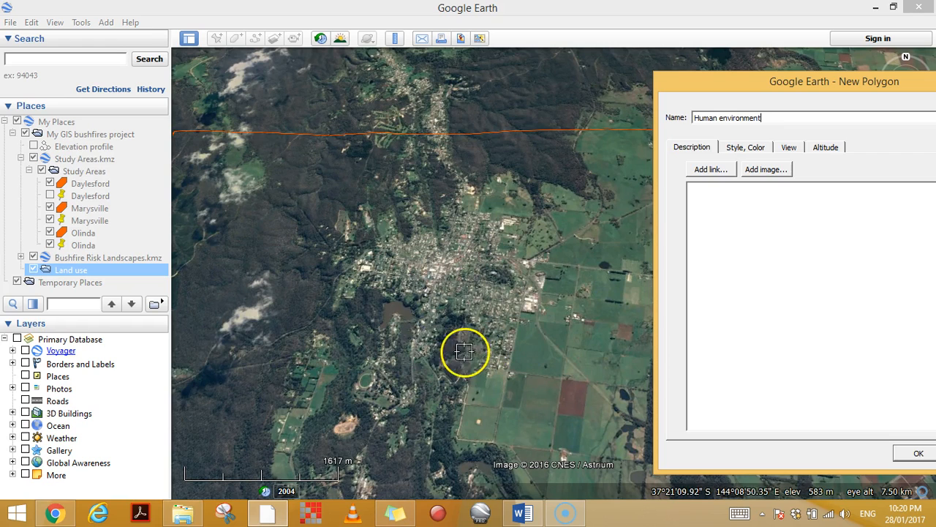
{"action": "left_click", "coordinate": [425, 356]}
{"action": "left_click", "coordinate": [439, 313]}
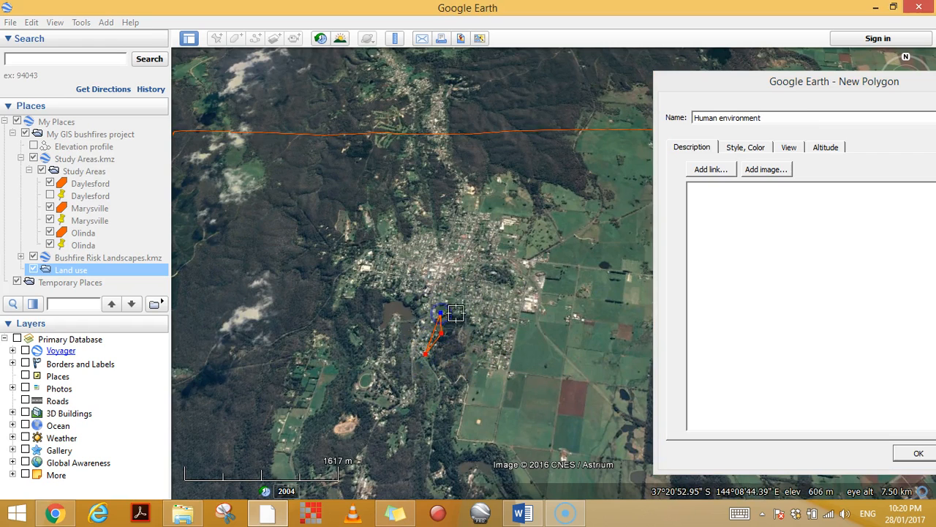
{"action": "left_click", "coordinate": [484, 358]}
{"action": "left_click", "coordinate": [510, 376]}
{"action": "left_click", "coordinate": [514, 354]}
{"action": "left_click", "coordinate": [516, 315]}
{"action": "left_click", "coordinate": [545, 314]}
{"action": "left_click", "coordinate": [545, 281]}
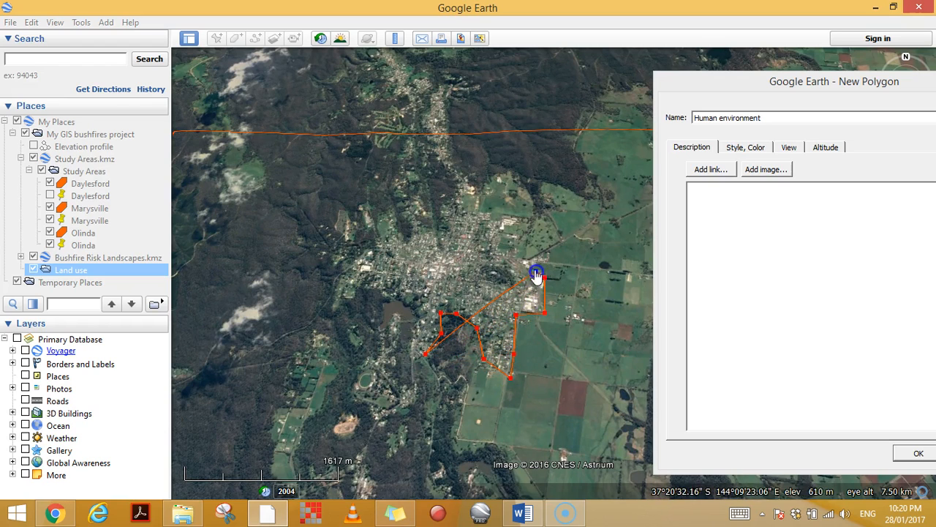
{"action": "left_click", "coordinate": [514, 256]}
{"action": "left_click", "coordinate": [502, 254]}
{"action": "left_click", "coordinate": [503, 230]}
{"action": "left_click", "coordinate": [486, 214]}
{"action": "left_click", "coordinate": [475, 210]}
{"action": "left_click", "coordinate": [461, 201]}
{"action": "left_click", "coordinate": [436, 223]}
{"action": "left_click", "coordinate": [430, 235]}
{"action": "left_click", "coordinate": [411, 242]}
{"action": "left_click", "coordinate": [404, 245]}
{"action": "left_click", "coordinate": [393, 245]}
{"action": "left_click", "coordinate": [383, 237]}
{"action": "left_click", "coordinate": [370, 249]}
{"action": "left_click", "coordinate": [357, 264]}
{"action": "left_click", "coordinate": [355, 284]}
{"action": "left_click", "coordinate": [367, 292]}
{"action": "left_click", "coordinate": [401, 296]}
{"action": "left_click", "coordinate": [421, 320]}
{"action": "left_click", "coordinate": [420, 328]}
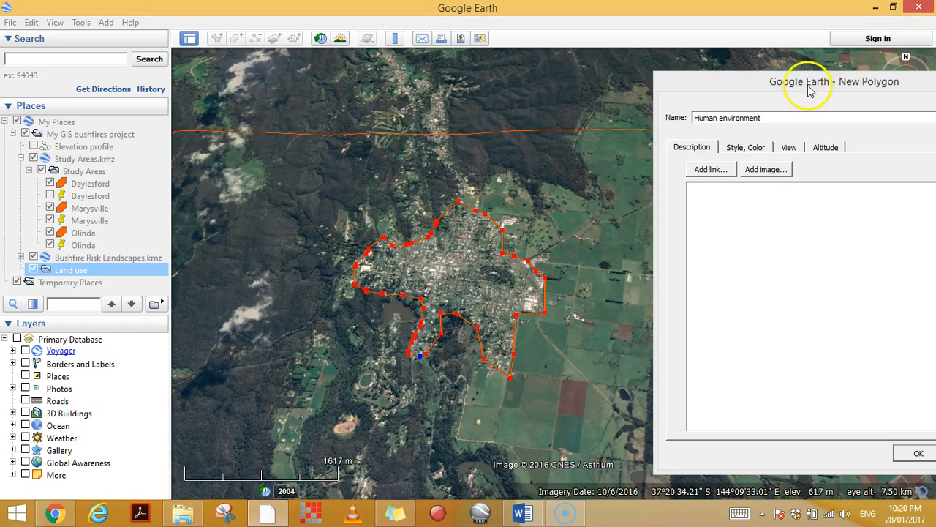
{"action": "left_click_drag", "start_coordinate": [804, 79], "coordinate": [629, 68]}
{"action": "left_click", "coordinate": [743, 441]}
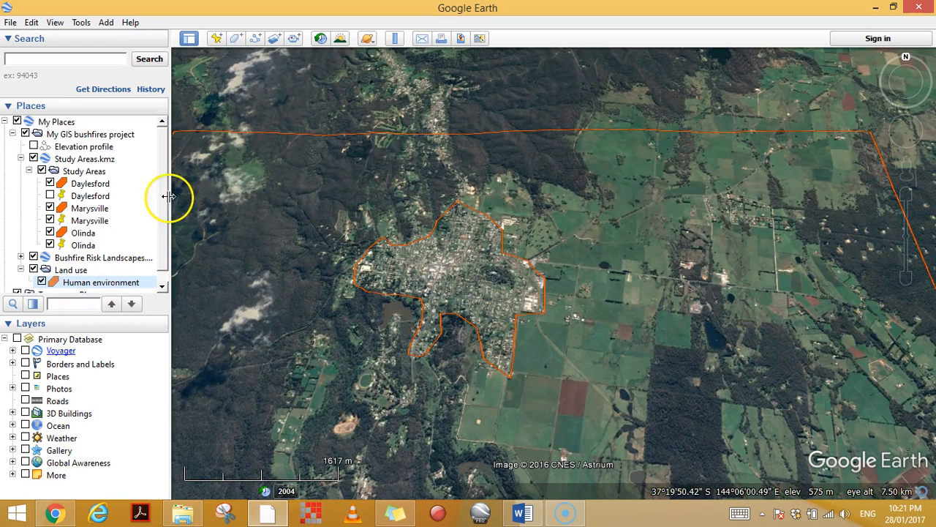
Step: Give the Human environment polygon a blue fill (red 0, green 85, blue 255) with 40% opacity
{"action": "left_click", "coordinate": [162, 226]}
{"action": "right_click", "coordinate": [98, 271]}
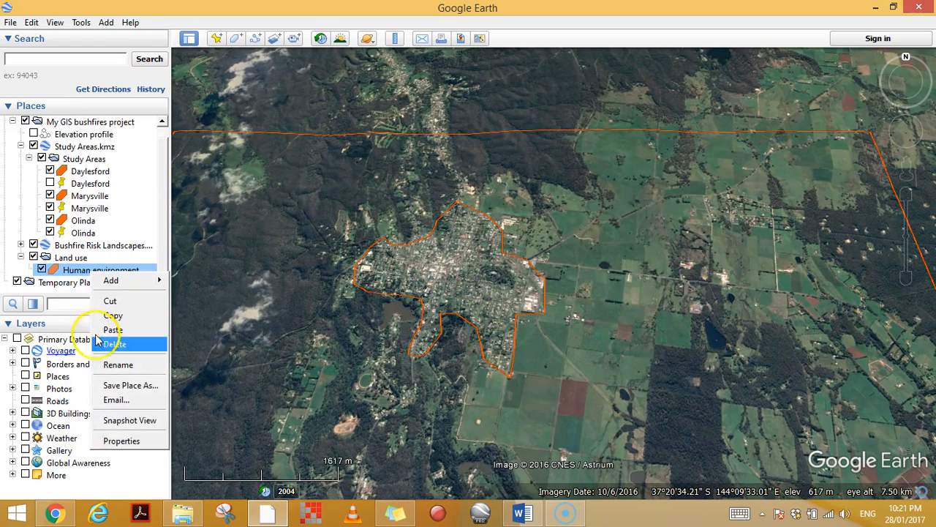
{"action": "left_click", "coordinate": [119, 439]}
{"action": "left_click", "coordinate": [569, 138]}
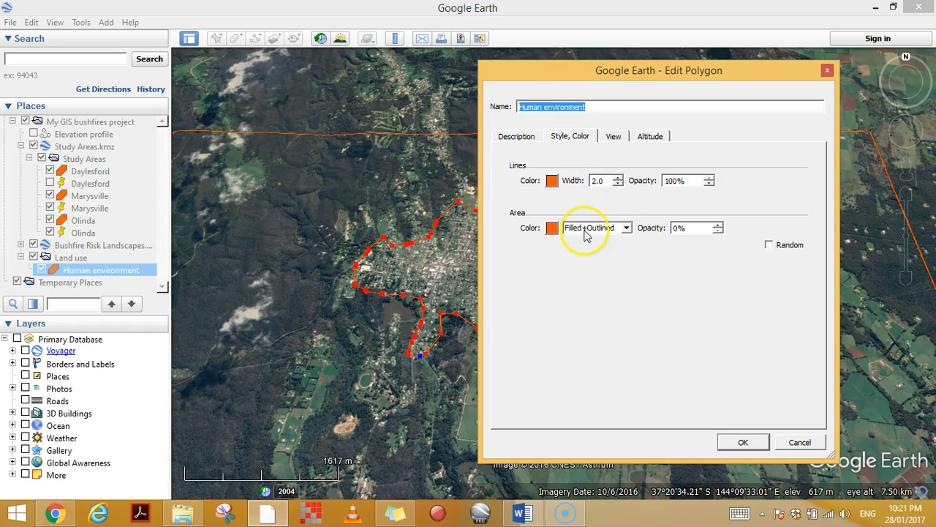
{"action": "left_click", "coordinate": [552, 228]}
{"action": "left_click", "coordinate": [539, 198]}
{"action": "left_click", "coordinate": [734, 379]}
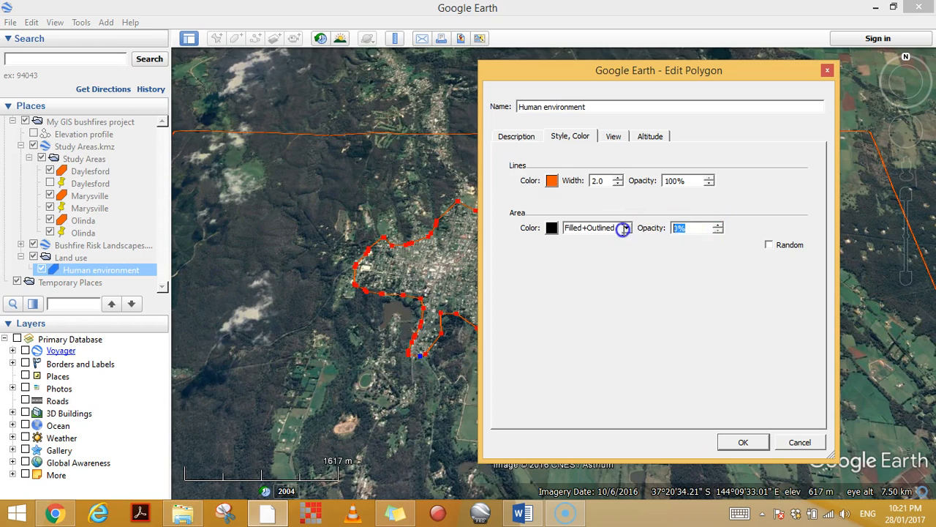
{"action": "left_click", "coordinate": [551, 227]}
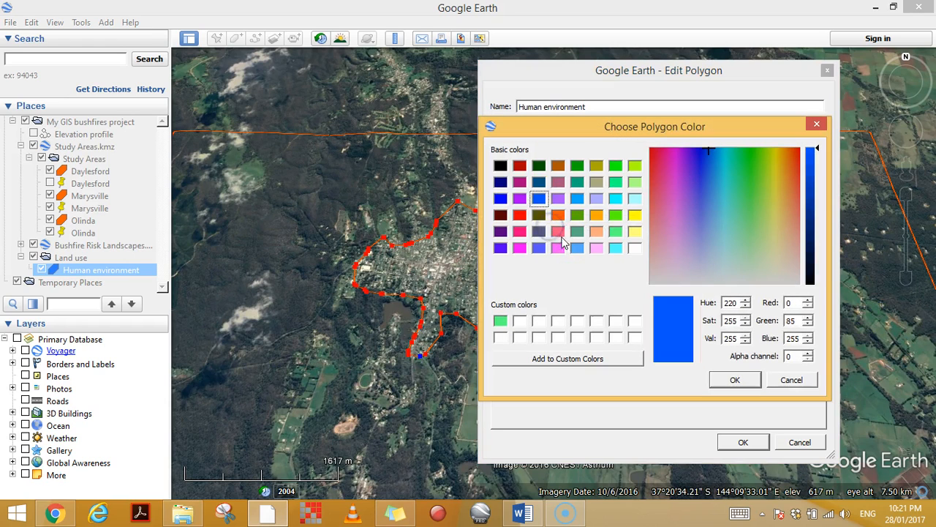
{"action": "left_click", "coordinate": [733, 381]}
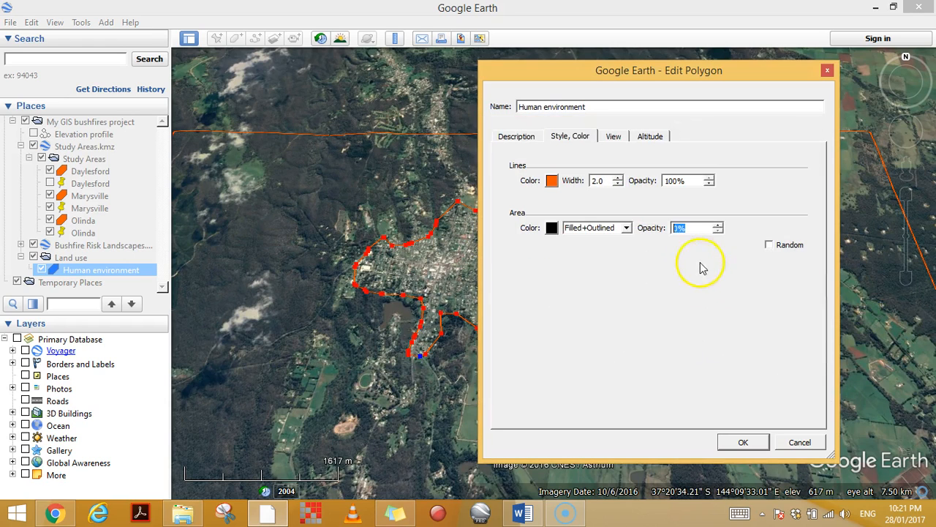
{"action": "type", "text": "40"}
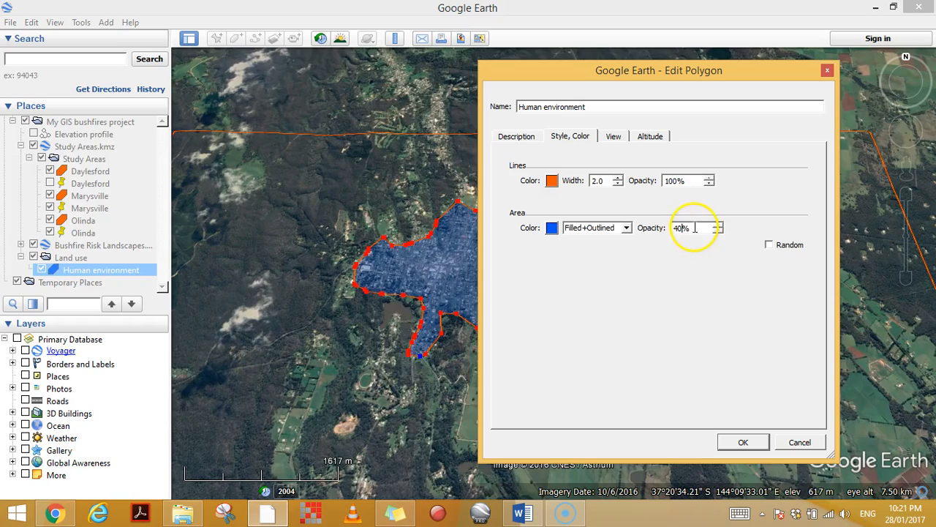
{"action": "left_click", "coordinate": [751, 444]}
Step: Start a new polygon named Forest inside the Land use folder, keeping the western part of the study area uncovered
{"action": "left_click_drag", "start_coordinate": [472, 420], "coordinate": [592, 314]}
{"action": "scroll", "coordinate": [636, 387], "scroll_direction": "down", "scroll_amount": 3}
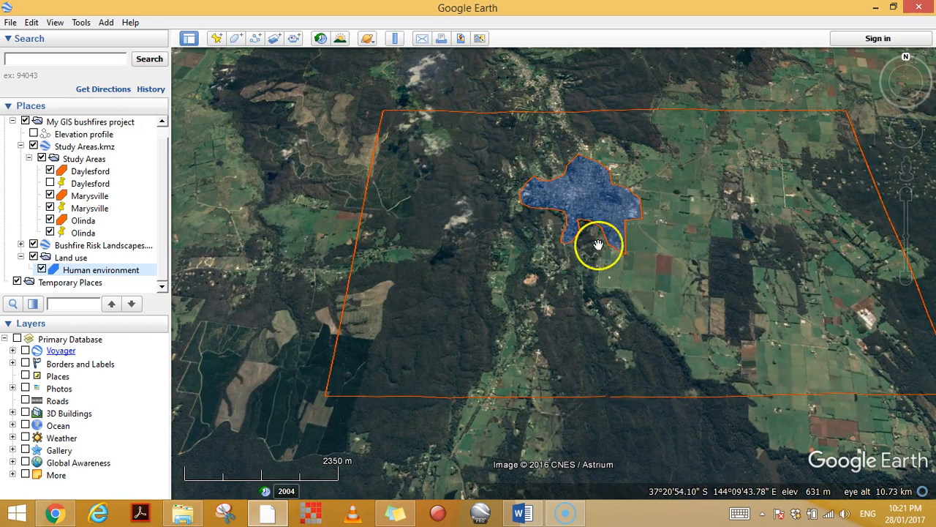
{"action": "left_click", "coordinate": [62, 258]}
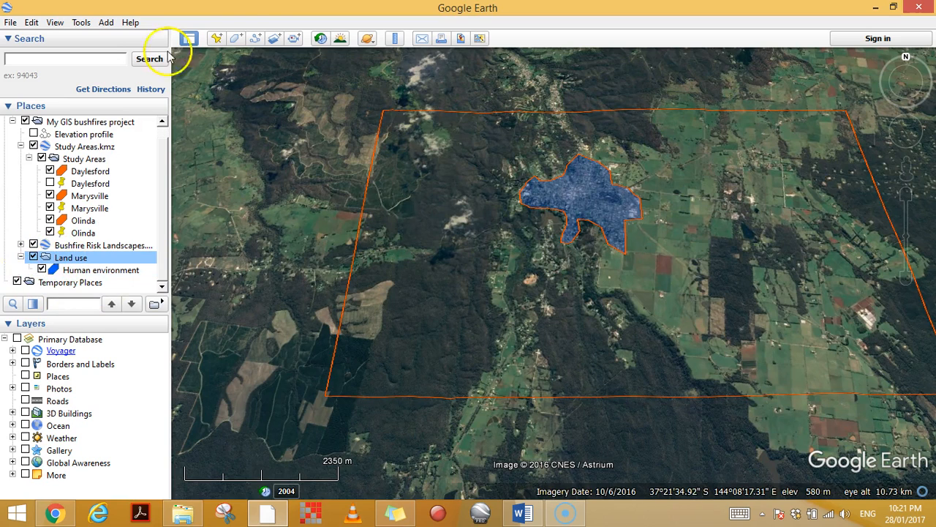
{"action": "left_click", "coordinate": [236, 39]}
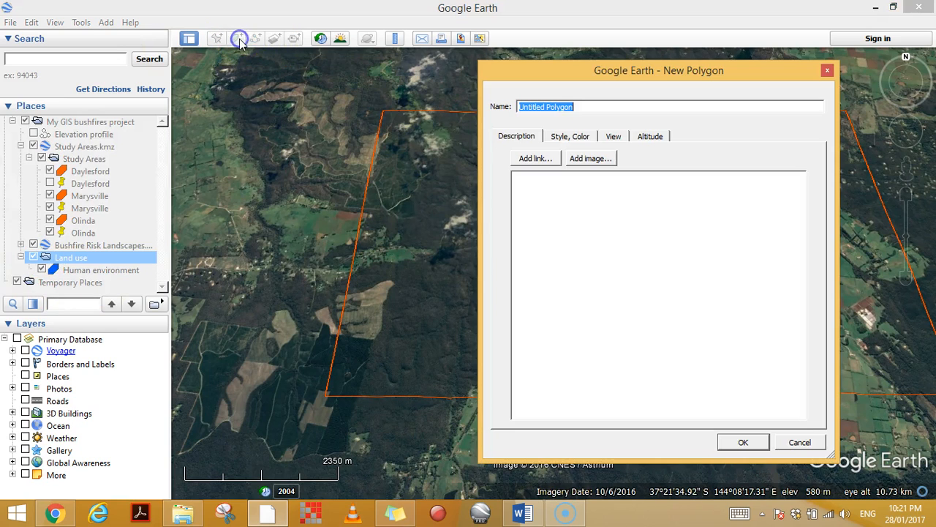
{"action": "type", "text": "Forest"}
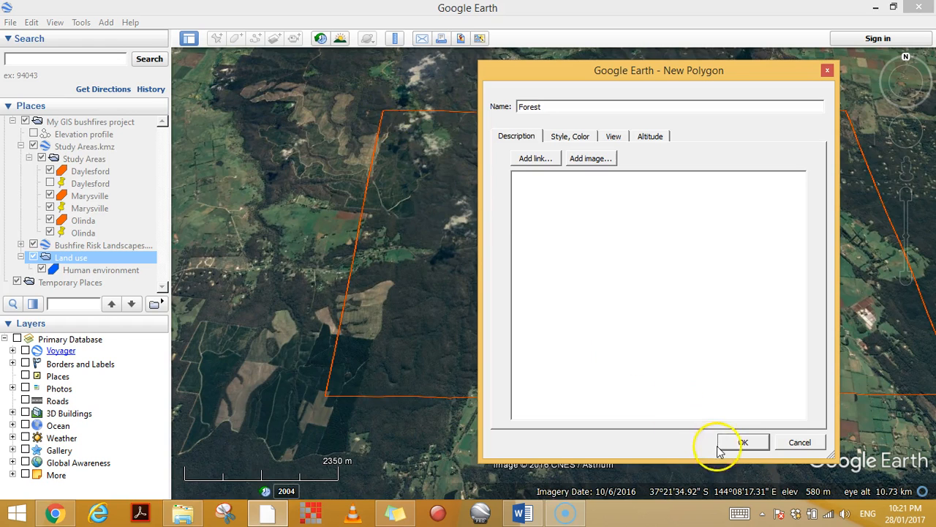
{"action": "left_click_drag", "start_coordinate": [520, 73], "coordinate": [725, 109]}
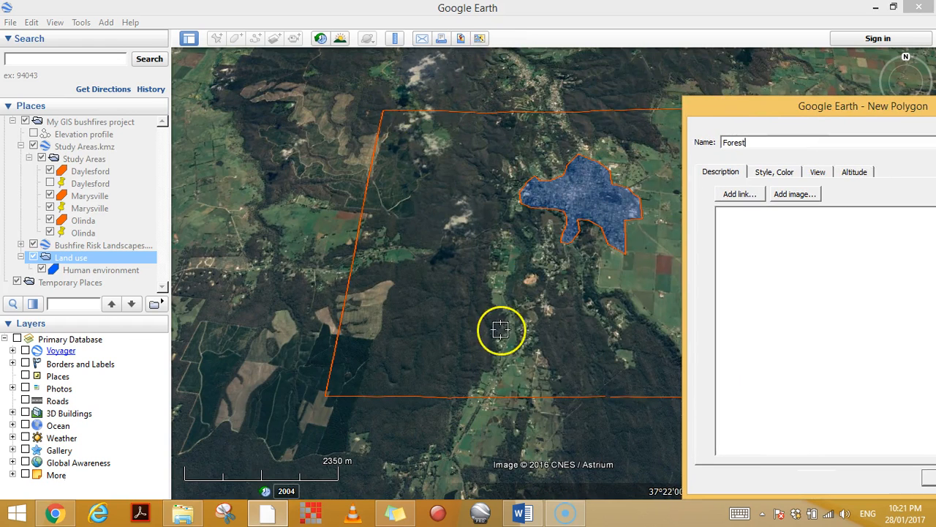
Step: Trace the Forest polygon around the large forest west of Daylesford's built-up area, ending along the study area's southern boundary
{"action": "left_click", "coordinate": [472, 393]}
{"action": "mouse_move", "coordinate": [495, 360]}
{"action": "left_mouse_down"}
{"action": "mouse_move", "coordinate": [500, 308]}
{"action": "mouse_move", "coordinate": [488, 265]}
{"action": "mouse_move", "coordinate": [506, 209]}
{"action": "mouse_move", "coordinate": [468, 150]}
{"action": "mouse_move", "coordinate": [447, 151]}
{"action": "mouse_move", "coordinate": [397, 215]}
{"action": "mouse_move", "coordinate": [393, 234]}
{"action": "mouse_move", "coordinate": [439, 248]}
{"action": "left_mouse_up"}
{"action": "left_click", "coordinate": [354, 272]}
{"action": "left_click", "coordinate": [348, 292]}
{"action": "left_click", "coordinate": [391, 282]}
{"action": "left_click", "coordinate": [387, 307]}
{"action": "left_click", "coordinate": [380, 345]}
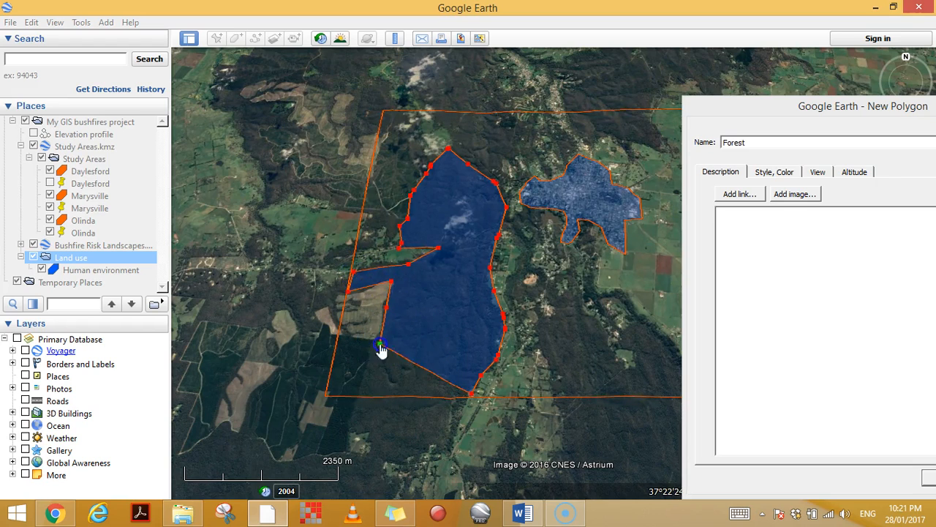
{"action": "left_click", "coordinate": [363, 394]}
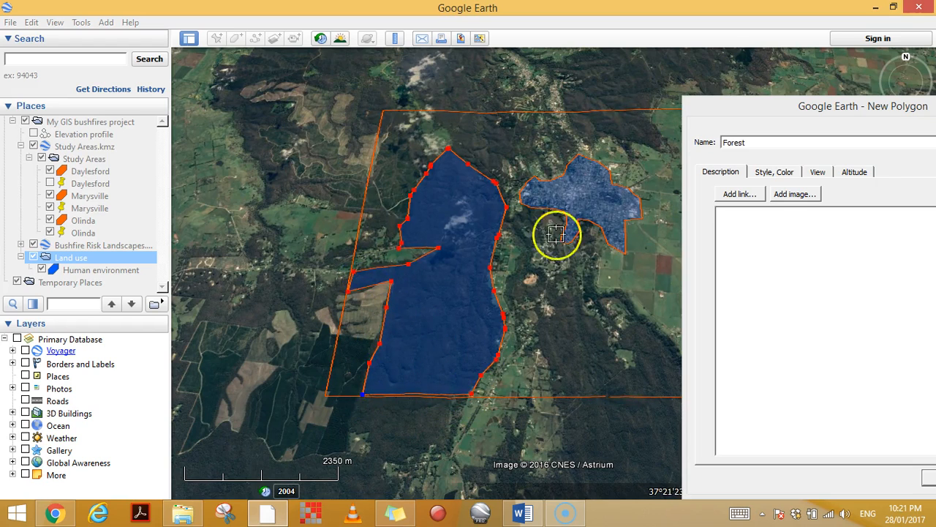
Step: Give the Forest polygon a dark green area fill and save the polygon
{"action": "left_click_drag", "start_coordinate": [814, 120], "coordinate": [659, 93]}
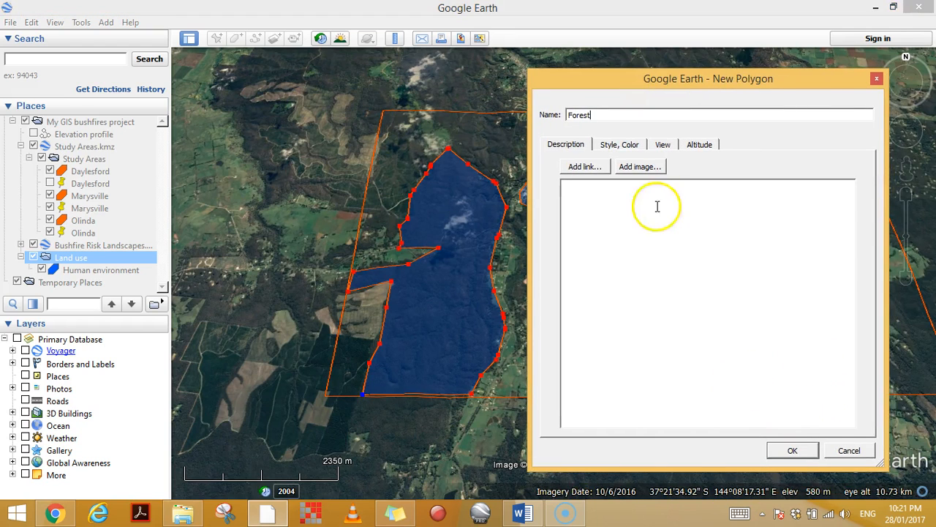
{"action": "left_click", "coordinate": [627, 150]}
{"action": "left_click", "coordinate": [601, 236]}
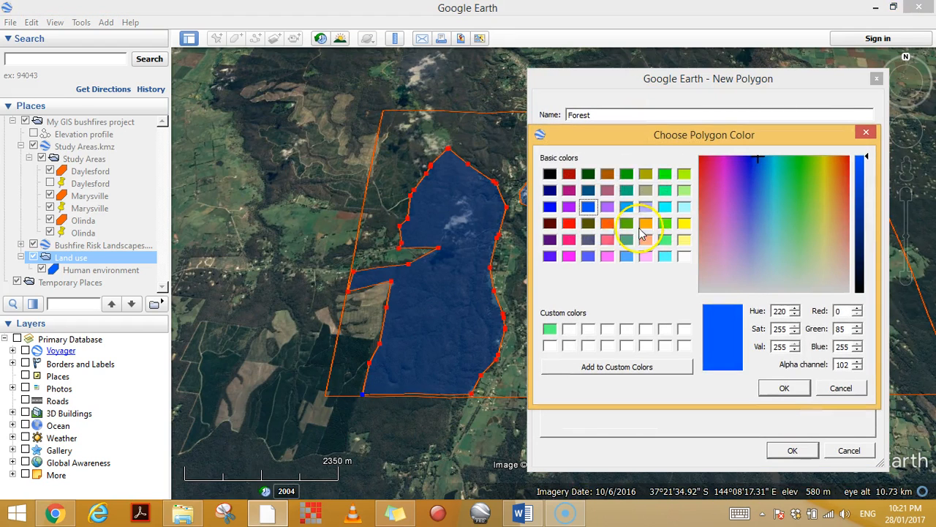
{"action": "left_click", "coordinate": [627, 177]}
{"action": "left_click", "coordinate": [788, 389]}
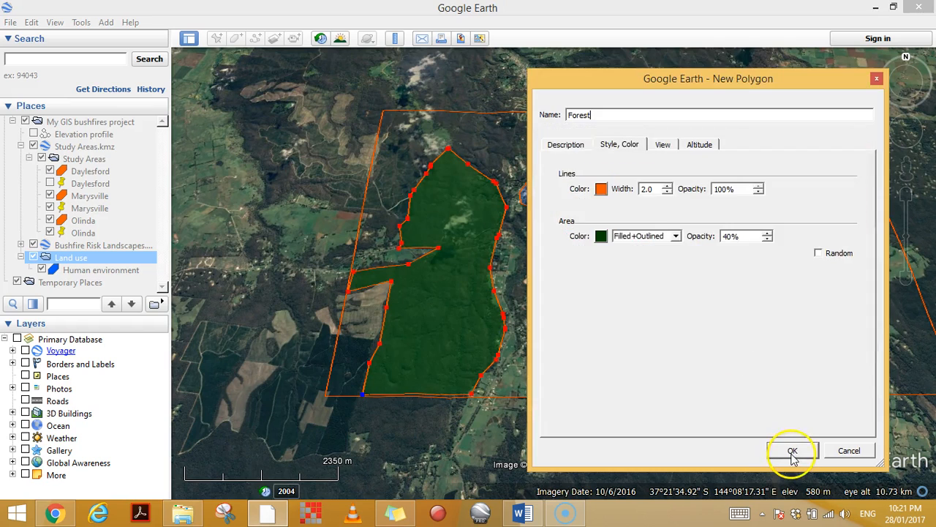
{"action": "left_click", "coordinate": [791, 450]}
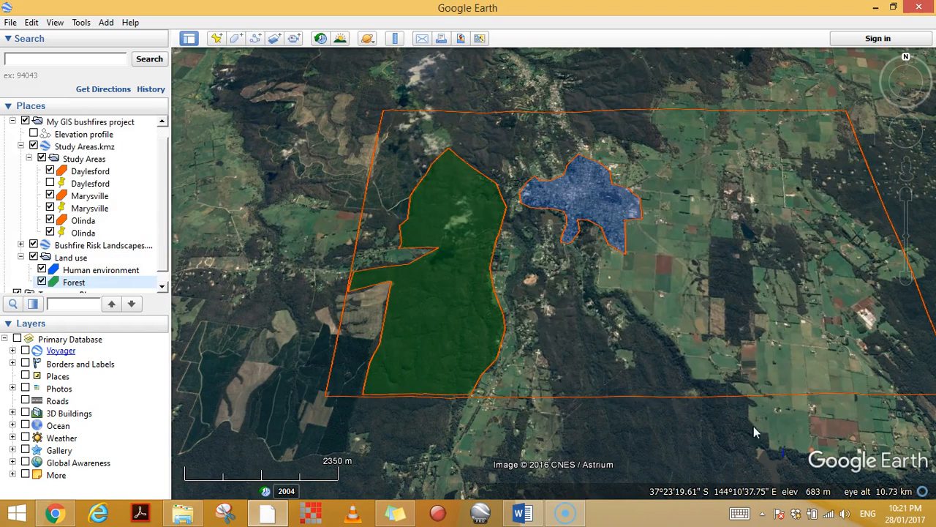
Step: Start another new polygon named Forest 2 in the Land use folder, leaving the area south of the town uncovered
{"action": "left_click", "coordinate": [236, 38]}
{"action": "left_click_drag", "start_coordinate": [625, 79], "coordinate": [764, 125]}
{"action": "type", "text": "Forest 2"}
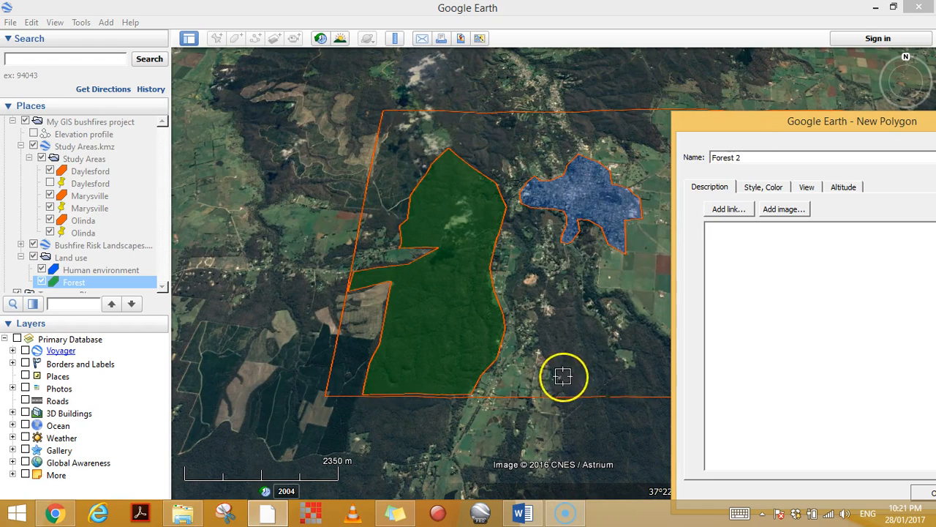
{"action": "left_click_drag", "start_coordinate": [800, 119], "coordinate": [895, 135]}
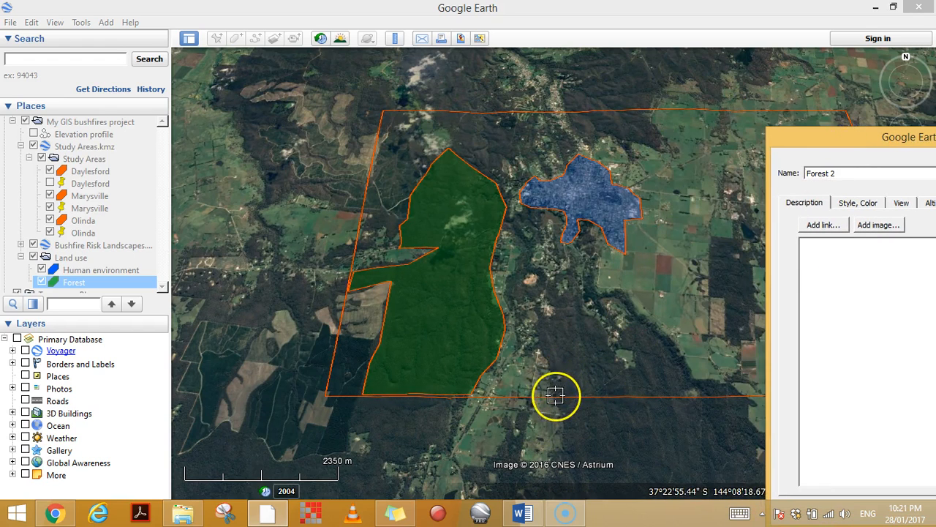
Step: Trace the Forest 2 polygon around the forest south of Daylesford's built-up area down to the study area's southern boundary, and save it
{"action": "left_click", "coordinate": [556, 395]}
{"action": "left_click", "coordinate": [548, 368]}
{"action": "left_click", "coordinate": [534, 343]}
{"action": "left_click", "coordinate": [534, 321]}
{"action": "left_click", "coordinate": [522, 298]}
{"action": "left_click", "coordinate": [529, 279]}
{"action": "left_click", "coordinate": [563, 275]}
{"action": "left_click", "coordinate": [590, 285]}
{"action": "left_click", "coordinate": [594, 289]}
{"action": "left_click", "coordinate": [615, 302]}
{"action": "left_click", "coordinate": [636, 304]}
{"action": "left_click", "coordinate": [664, 335]}
{"action": "left_click", "coordinate": [694, 360]}
{"action": "left_click", "coordinate": [698, 383]}
{"action": "left_click", "coordinate": [732, 388]}
{"action": "left_click", "coordinate": [750, 395]}
{"action": "left_click", "coordinate": [810, 206]}
{"action": "left_click_drag", "start_coordinate": [845, 144], "coordinate": [530, 95]}
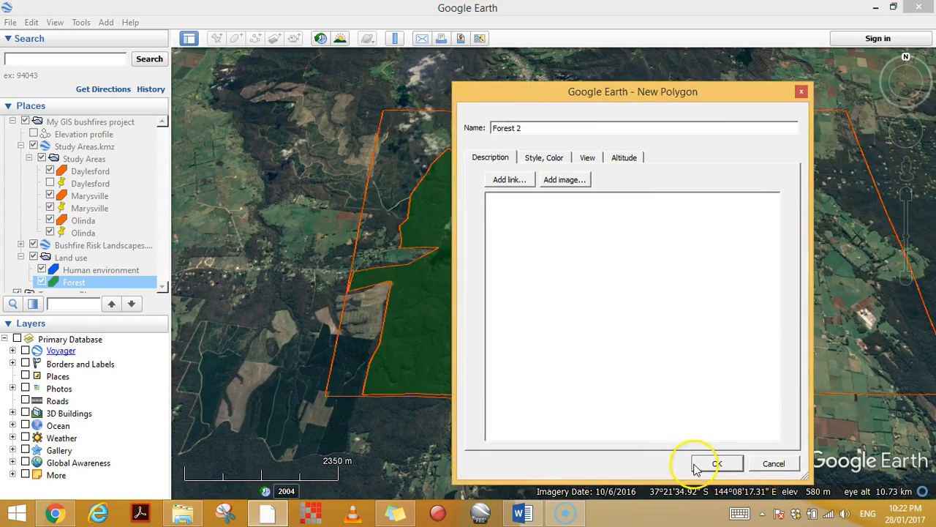
{"action": "left_click", "coordinate": [716, 464]}
Step: View Earth Point's Polygon Area page in Chrome and return to Google Earth
{"action": "scroll", "coordinate": [636, 432], "scroll_direction": "down", "scroll_amount": 2}
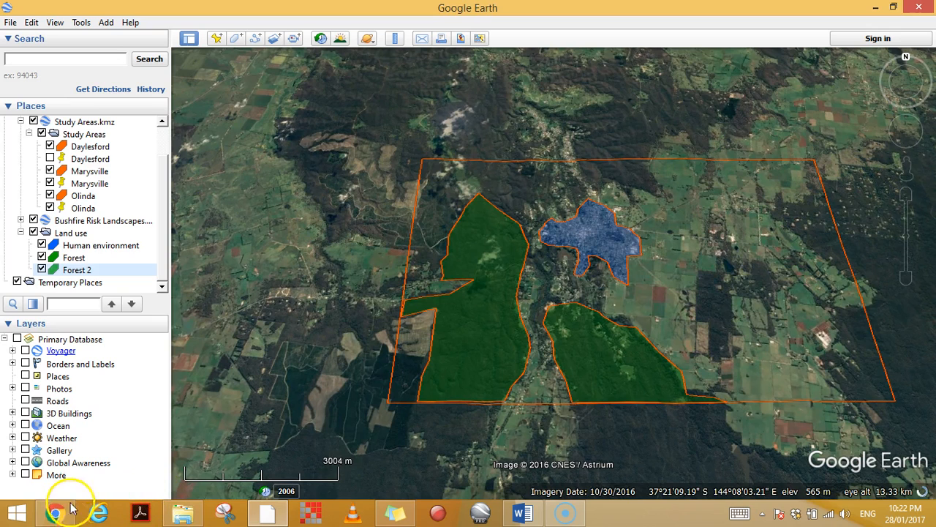
{"action": "mouse_move", "coordinate": [58, 511]}
{"action": "left_click", "coordinate": [96, 439]}
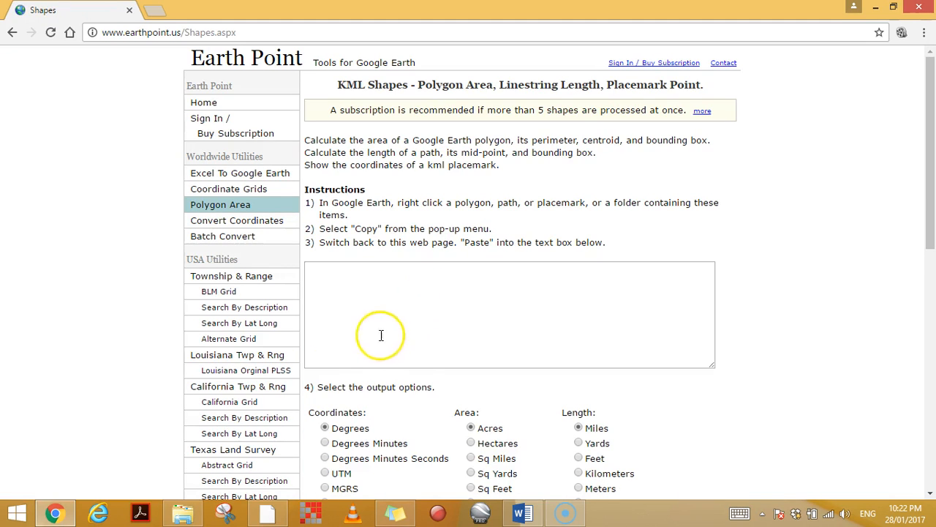
{"action": "mouse_move", "coordinate": [65, 517]}
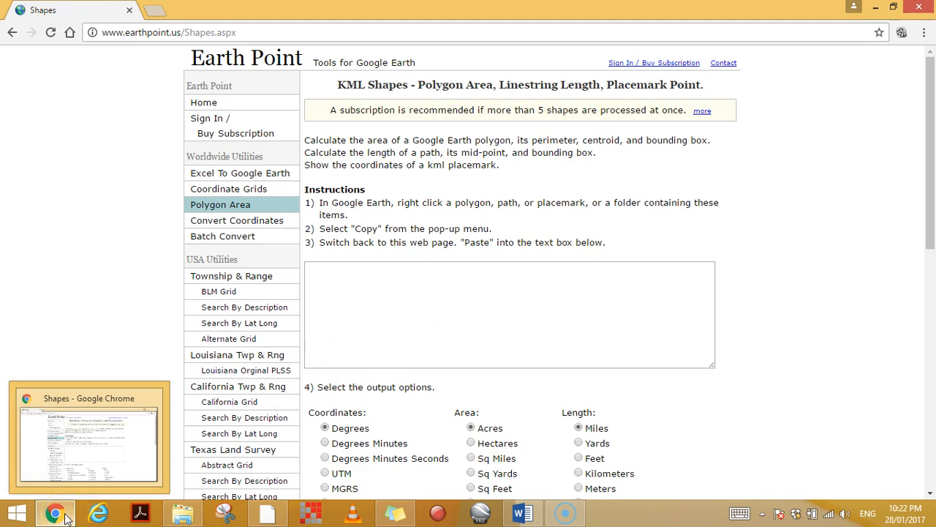
{"action": "left_click", "coordinate": [265, 517]}
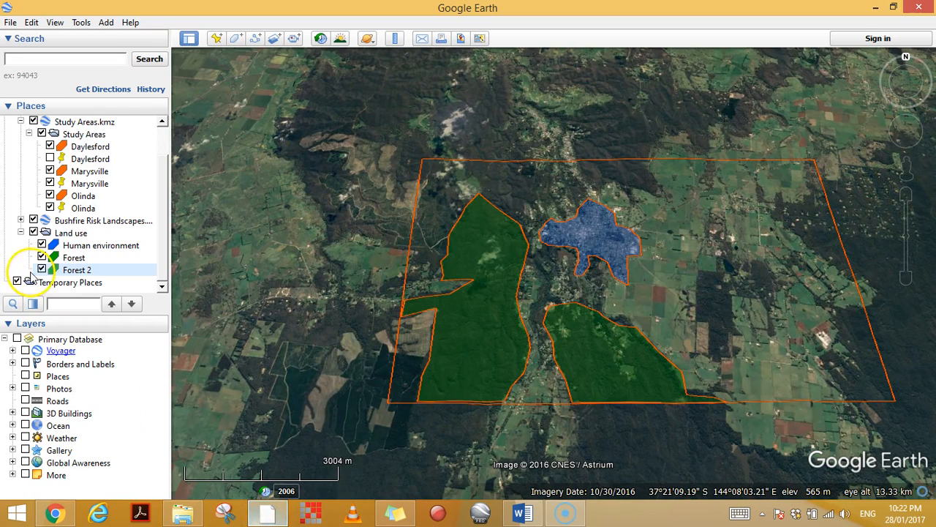
Step: Copy the Land use folder and paste its KML into the text box of Earth Point's Polygon Area page in Chrome
{"action": "left_click", "coordinate": [73, 257]}
{"action": "left_click", "coordinate": [79, 270]}
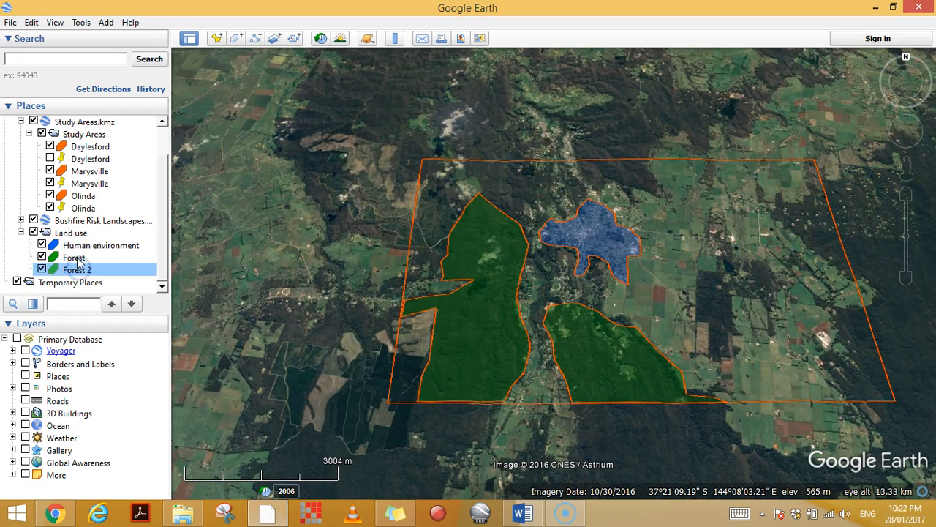
{"action": "right_click", "coordinate": [78, 260]}
{"action": "left_click", "coordinate": [78, 248]}
{"action": "left_click", "coordinate": [79, 259]}
{"action": "right_click", "coordinate": [71, 233]}
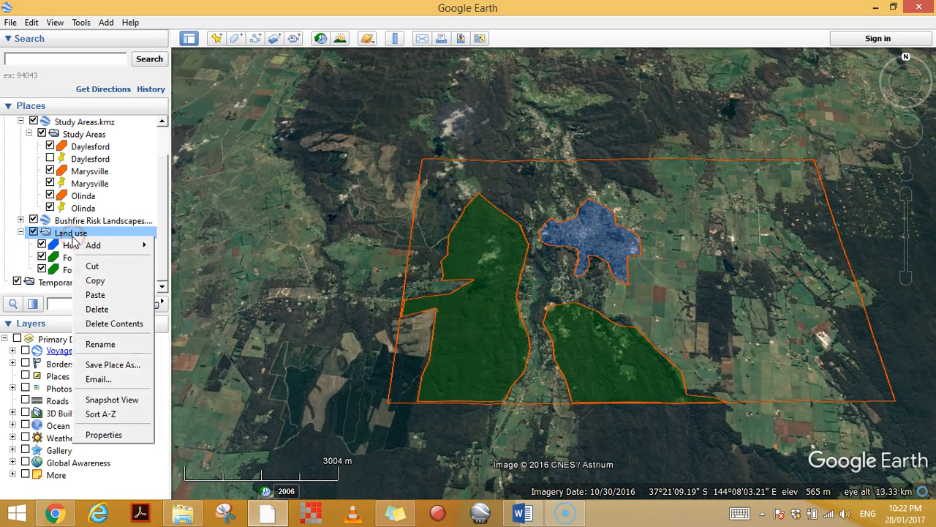
{"action": "left_click", "coordinate": [96, 281]}
{"action": "left_click", "coordinate": [70, 510]}
{"action": "right_click", "coordinate": [430, 291]}
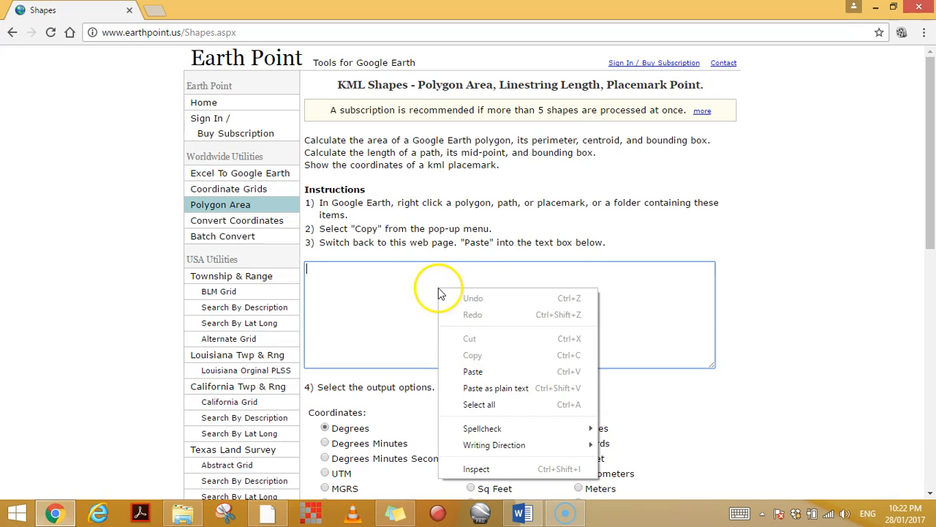
{"action": "left_click", "coordinate": [453, 369]}
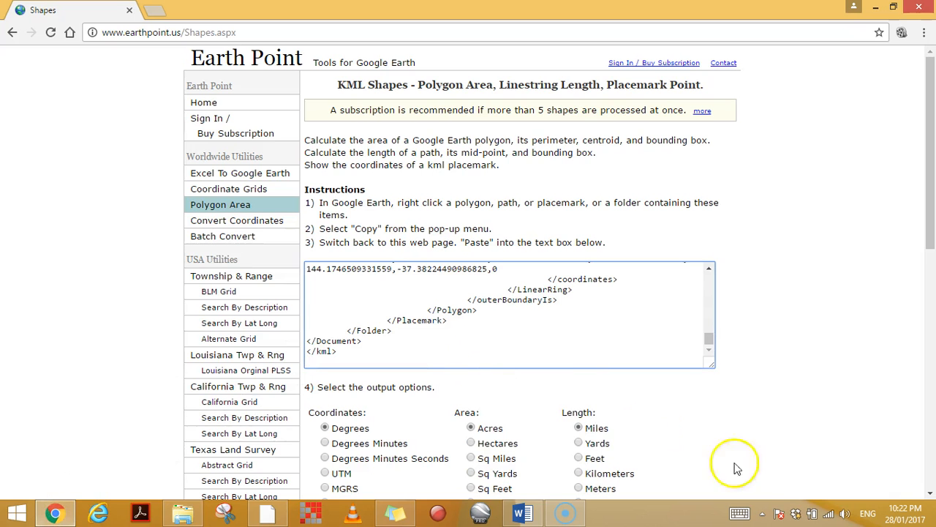
Step: Set the output units to Sq Kilometers for area and Kilometers for length
{"action": "scroll", "coordinate": [702, 448], "scroll_direction": "down", "scroll_amount": 1}
{"action": "scroll", "coordinate": [595, 405], "scroll_direction": "down", "scroll_amount": 1}
{"action": "left_click", "coordinate": [471, 365]}
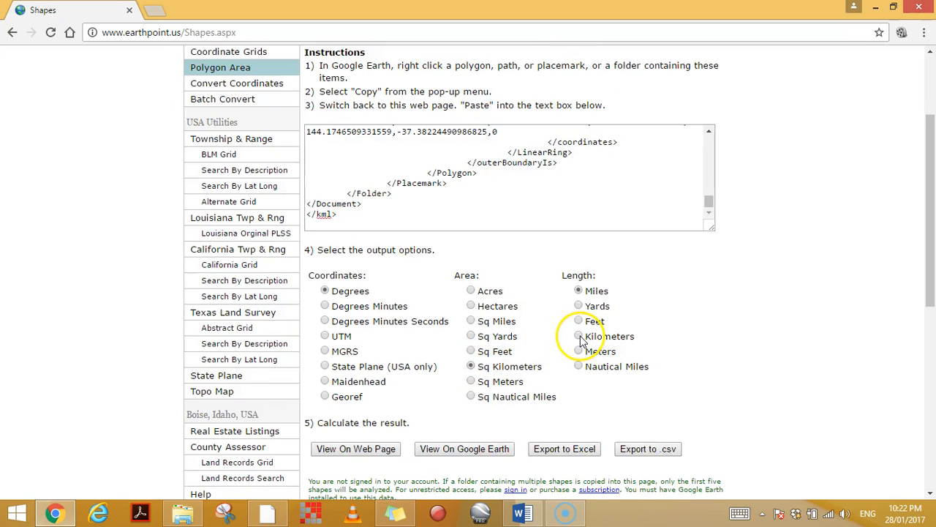
Step: Export the calculated shape results to Excel and open the downloaded EarthPointShapes.xls file
{"action": "scroll", "coordinate": [679, 403], "scroll_direction": "down", "scroll_amount": 1}
{"action": "left_click", "coordinate": [553, 386]}
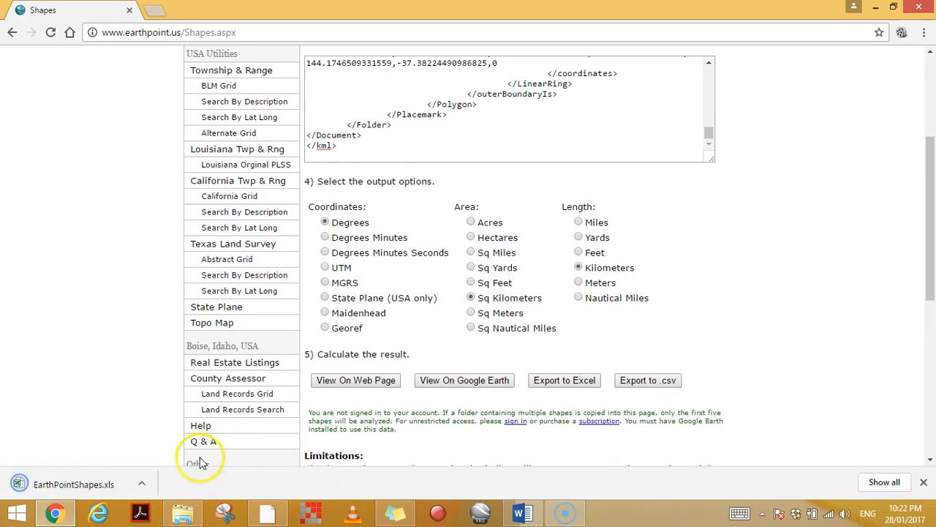
{"action": "left_click", "coordinate": [80, 484]}
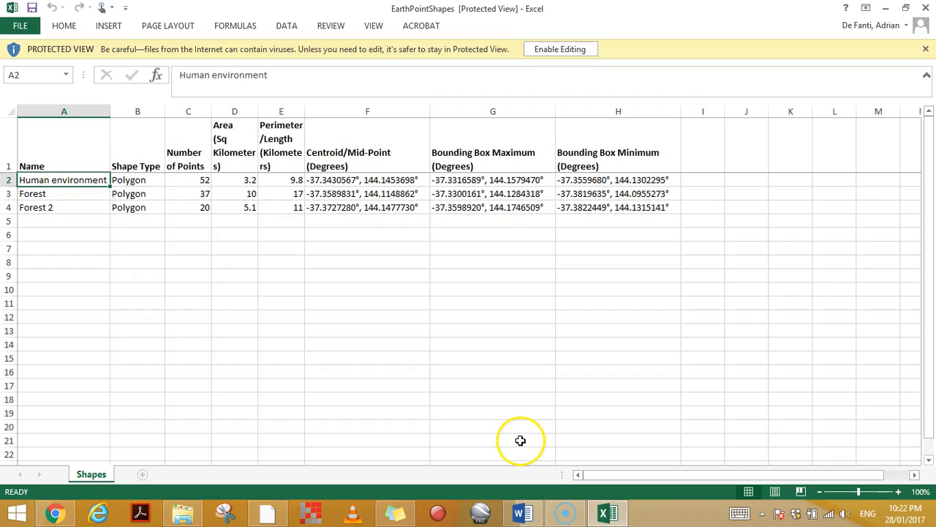
Step: Check the areas in square kilometers of the Human environment, Forest and Forest 2 polygons in the spreadsheet
{"action": "left_click", "coordinate": [89, 255]}
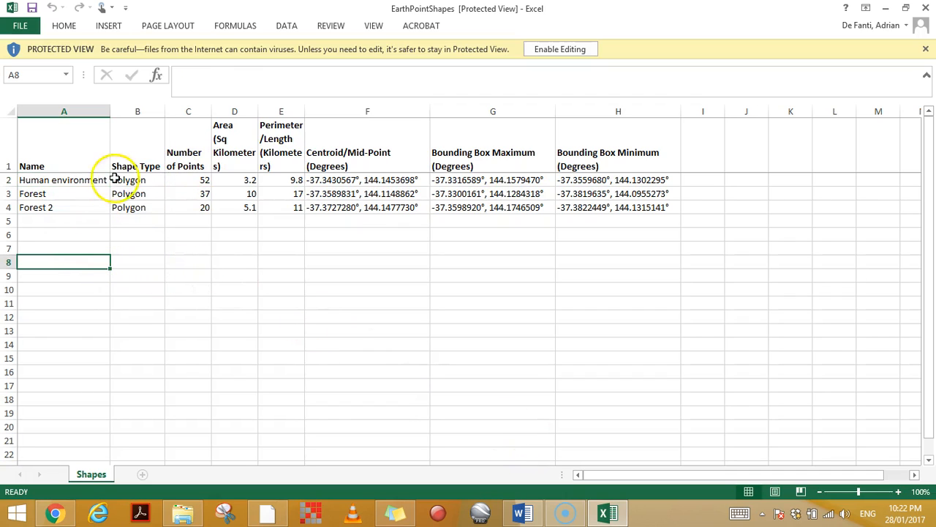
{"action": "left_click", "coordinate": [85, 181]}
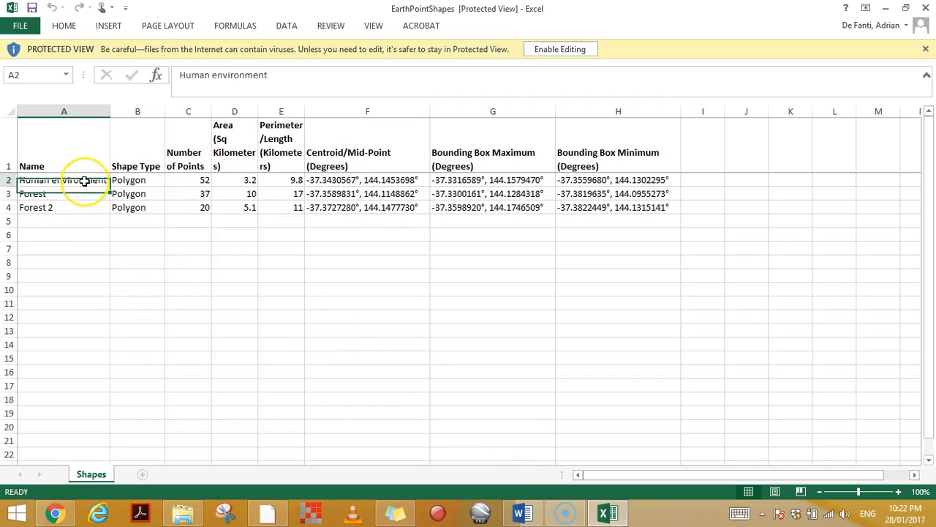
{"action": "left_click", "coordinate": [227, 181]}
{"action": "left_click", "coordinate": [230, 198]}
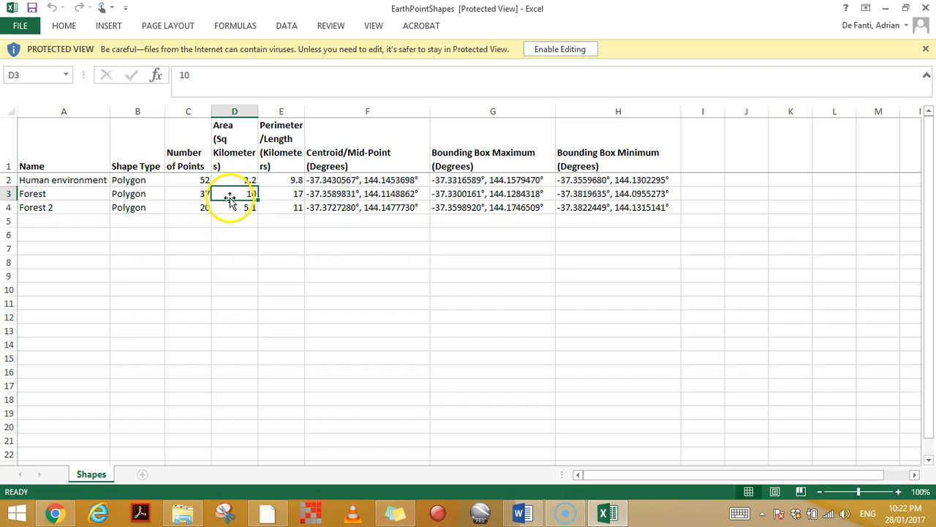
{"action": "left_click", "coordinate": [243, 210]}
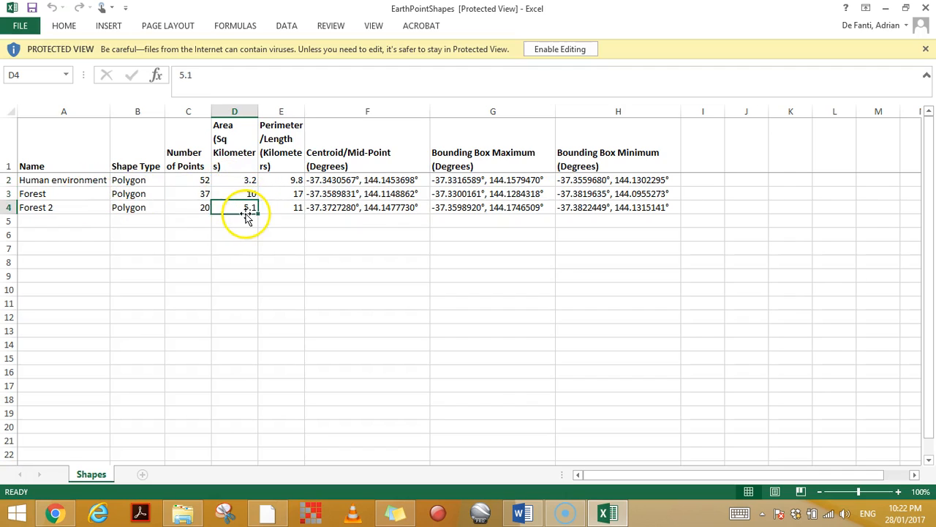
{"action": "left_click", "coordinate": [242, 235]}
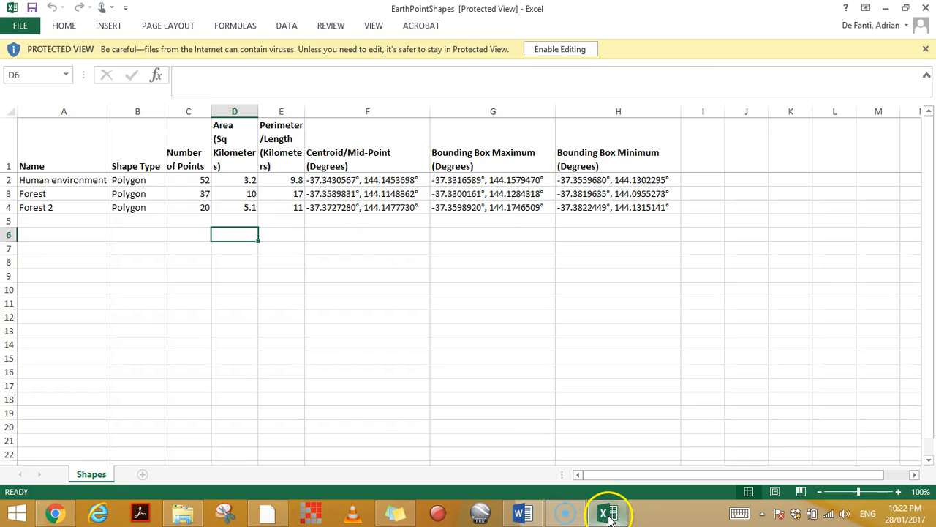
Step: Copy the Daylesford study area polygon in Google Earth and return to the Earth Point page in Chrome
{"action": "left_click", "coordinate": [55, 514]}
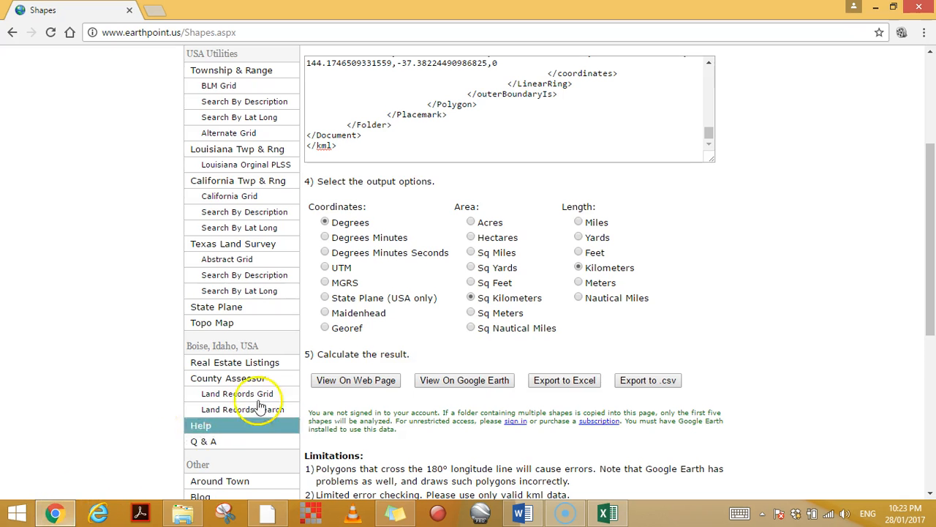
{"action": "scroll", "coordinate": [351, 359], "scroll_direction": "up", "scroll_amount": 3}
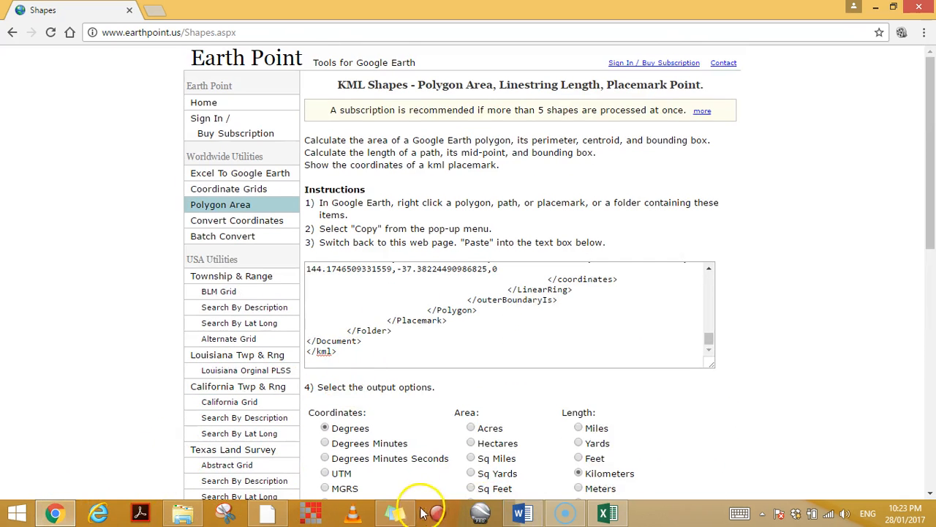
{"action": "left_click", "coordinate": [256, 510]}
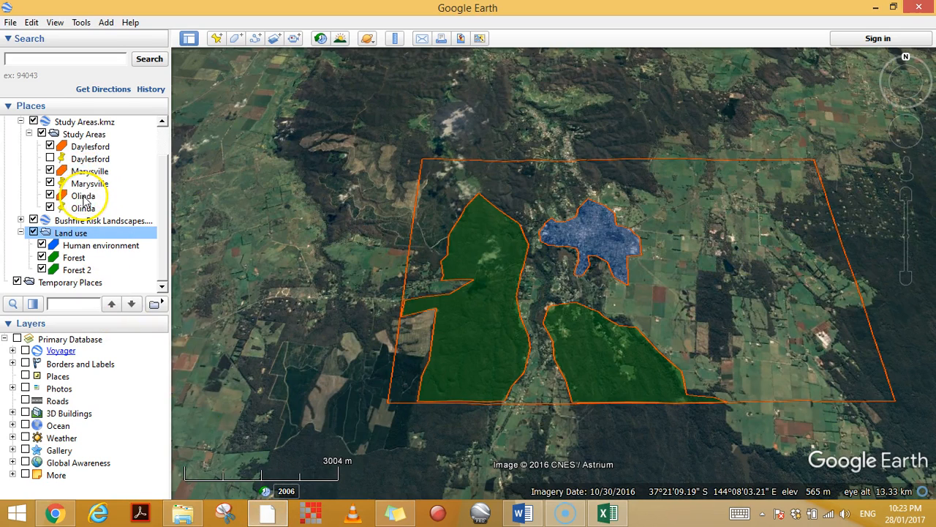
{"action": "left_click", "coordinate": [82, 150]}
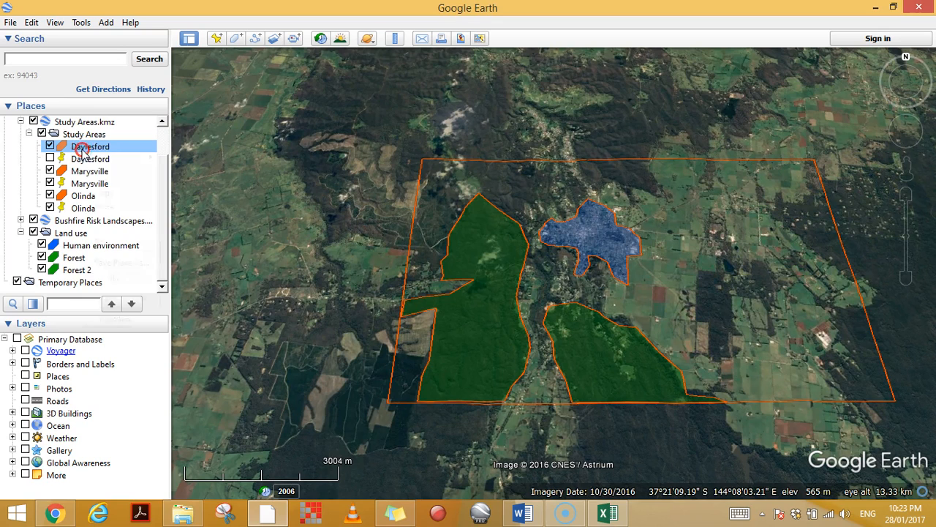
{"action": "right_click", "coordinate": [82, 149]}
{"action": "left_click", "coordinate": [105, 190]}
{"action": "key", "text": "alt+Tab"}
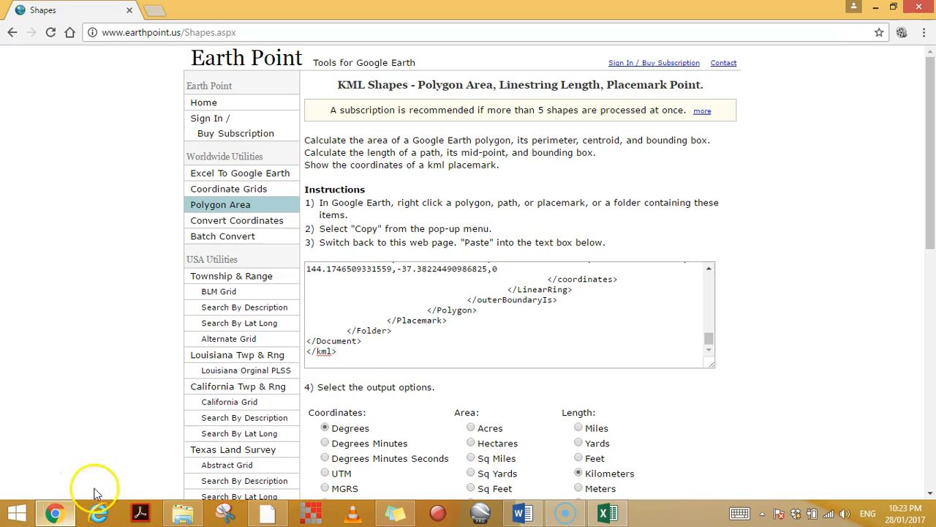
Step: Replace the KML in the Earth Point text box with the copied Daylesford study area polygon
{"action": "left_click", "coordinate": [536, 351]}
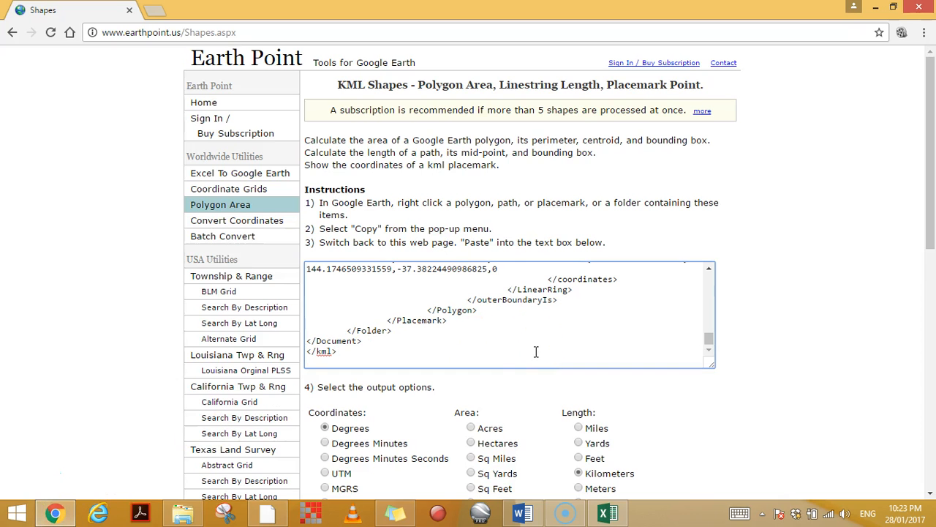
{"action": "key", "text": "ctrl+a"}
{"action": "key", "text": "Delete"}
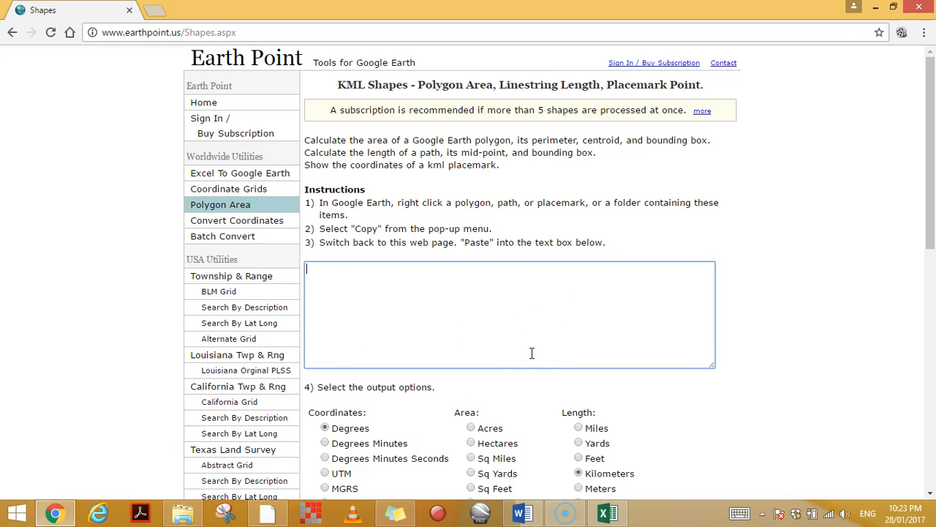
{"action": "right_click", "coordinate": [372, 283]}
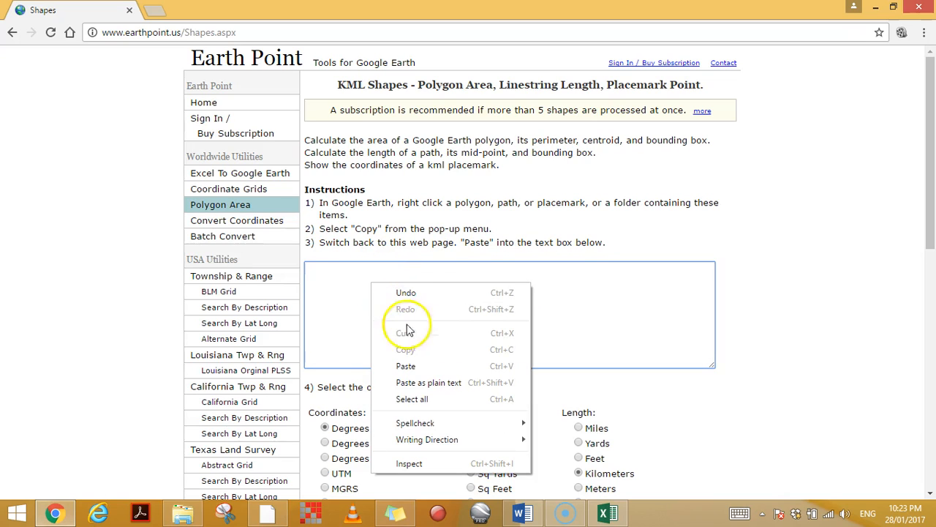
{"action": "left_click", "coordinate": [406, 366]}
Step: Export the Daylesford polygon's calculated results to Excel and open the downloaded file
{"action": "scroll", "coordinate": [700, 385], "scroll_direction": "down", "scroll_amount": 3}
{"action": "scroll", "coordinate": [700, 386], "scroll_direction": "down", "scroll_amount": 2}
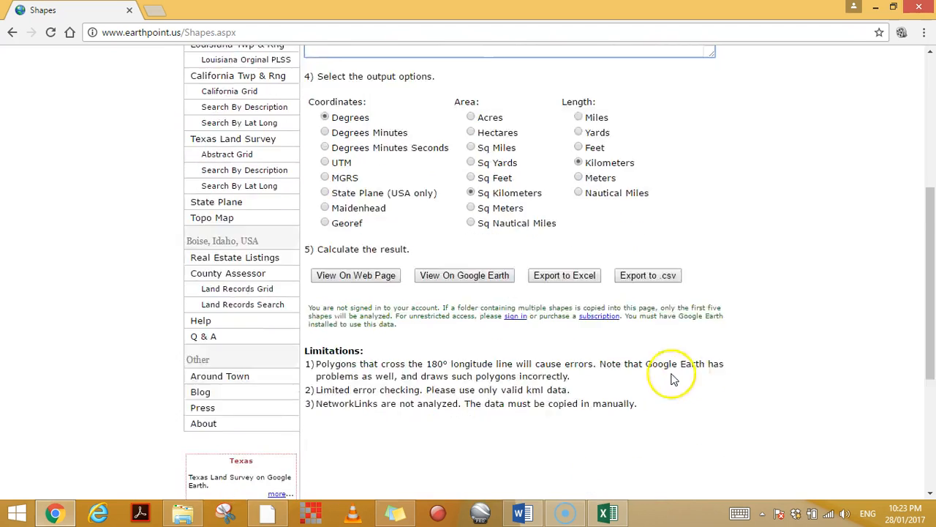
{"action": "left_click", "coordinate": [554, 179]}
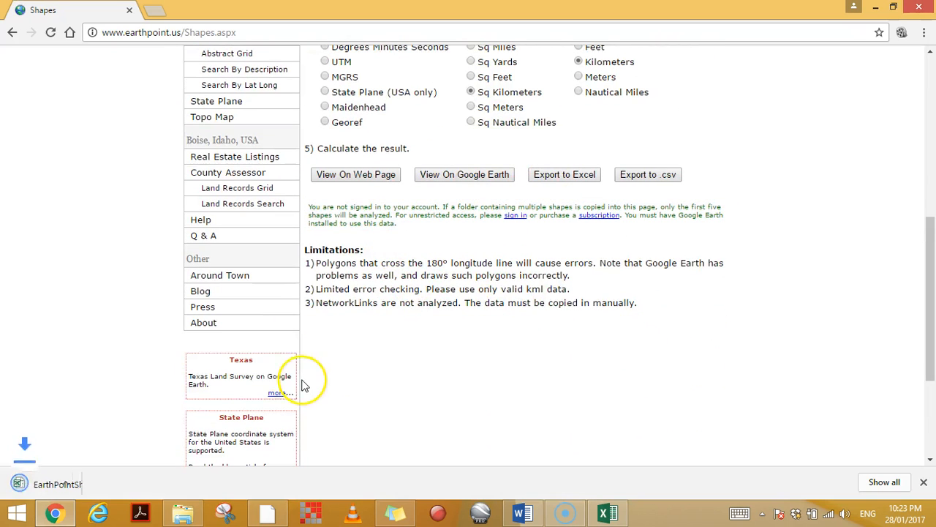
{"action": "left_click", "coordinate": [106, 486]}
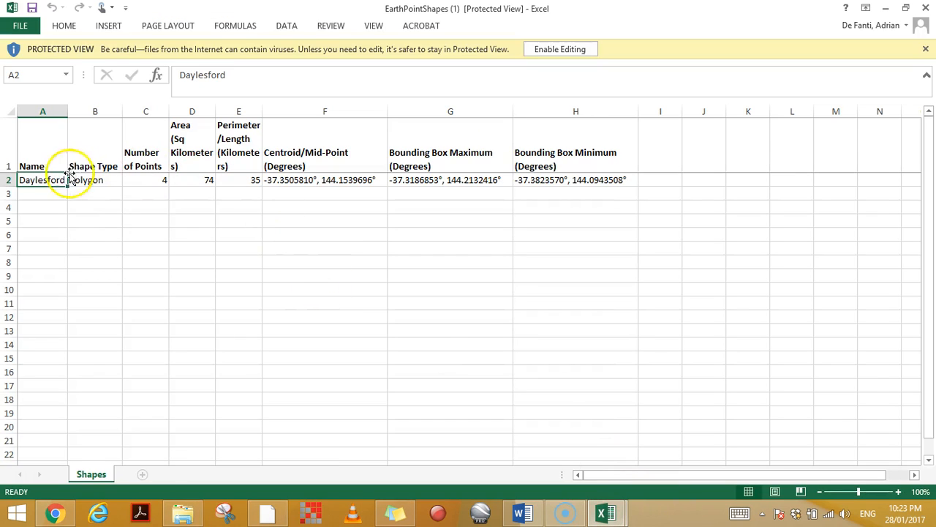
Step: Copy the Daylesford row A2:H2, enable editing in the EarthPointShapes workbook and paste the row at A5 below Forest 2
{"action": "left_click", "coordinate": [43, 194]}
{"action": "left_click_drag", "start_coordinate": [42, 182], "coordinate": [553, 183]}
{"action": "left_click", "coordinate": [602, 512]}
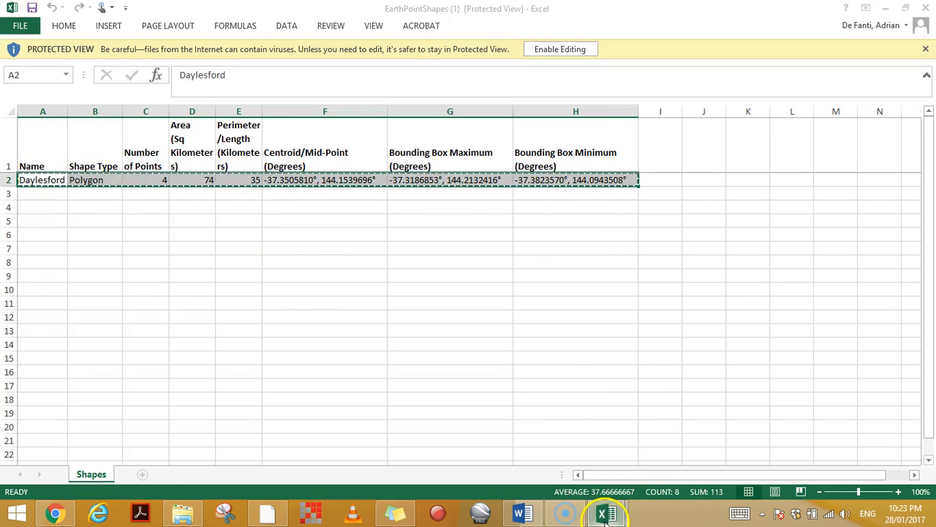
{"action": "left_click", "coordinate": [563, 443]}
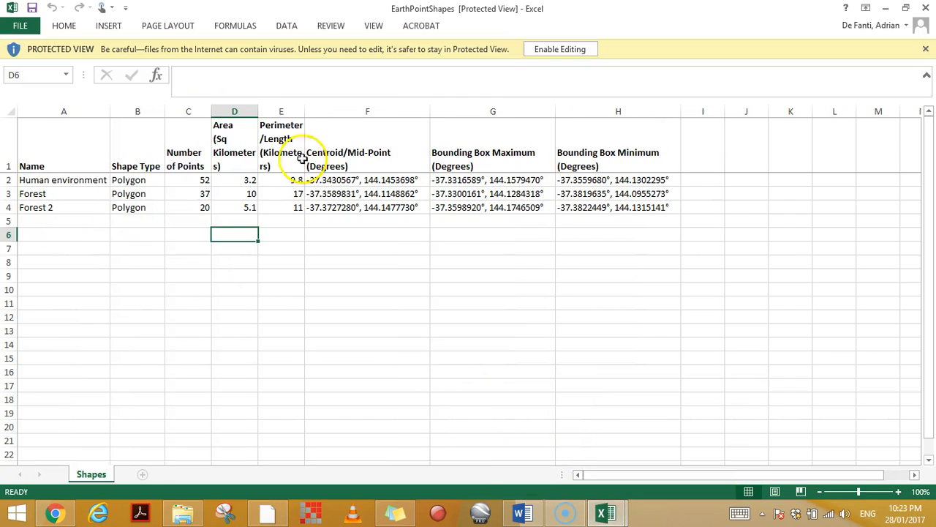
{"action": "left_click", "coordinate": [561, 50]}
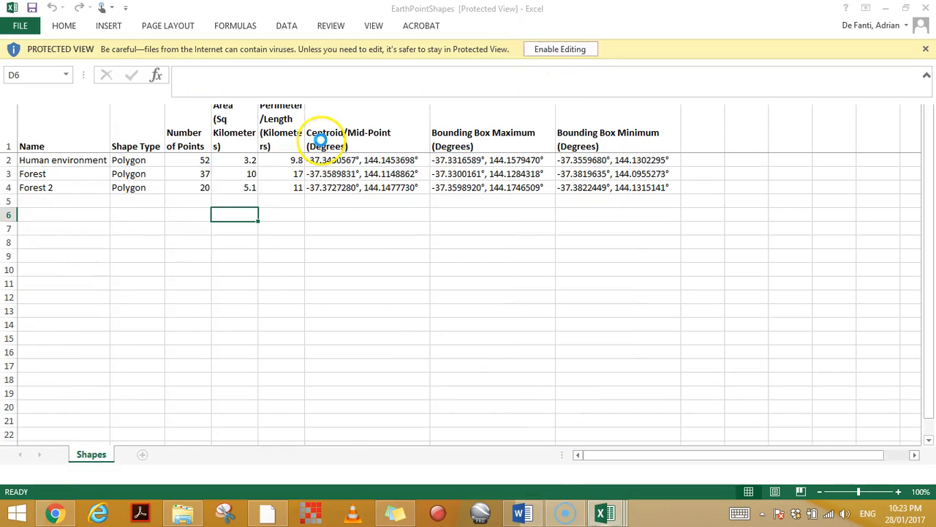
{"action": "left_click", "coordinate": [42, 200]}
{"action": "key", "text": "ctrl+v"}
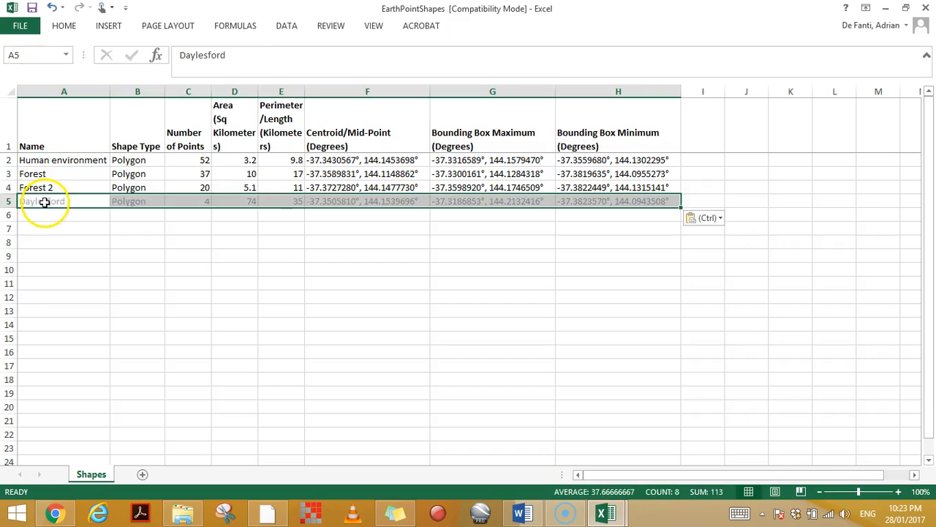
{"action": "left_click", "coordinate": [197, 270]}
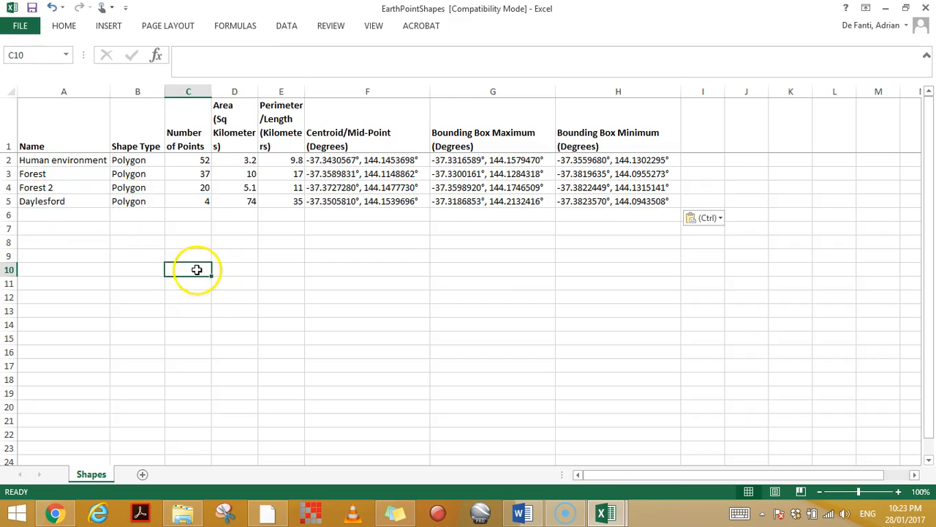
Step: Divide the Human environment area by the Daylesford area in cell D17 with the formula =3.2/74
{"action": "left_click", "coordinate": [77, 202]}
{"action": "left_click", "coordinate": [240, 202]}
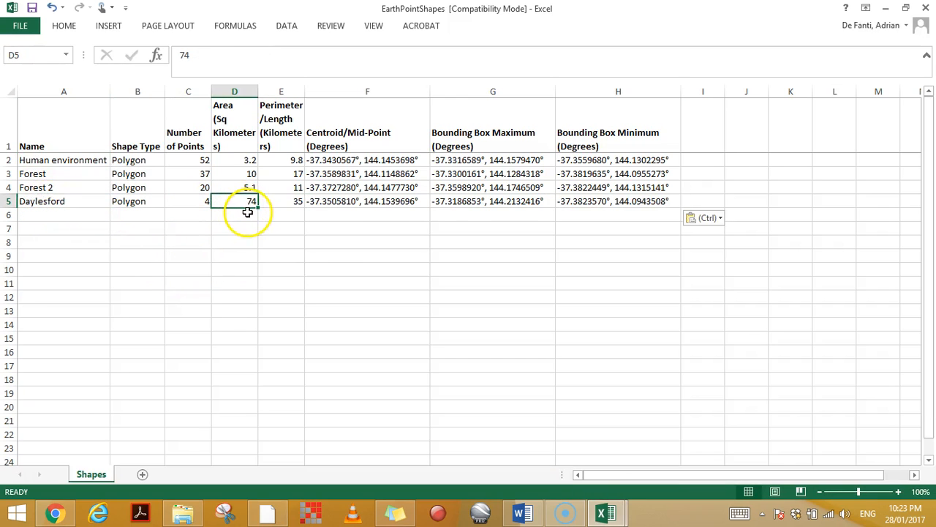
{"action": "left_click", "coordinate": [244, 160]}
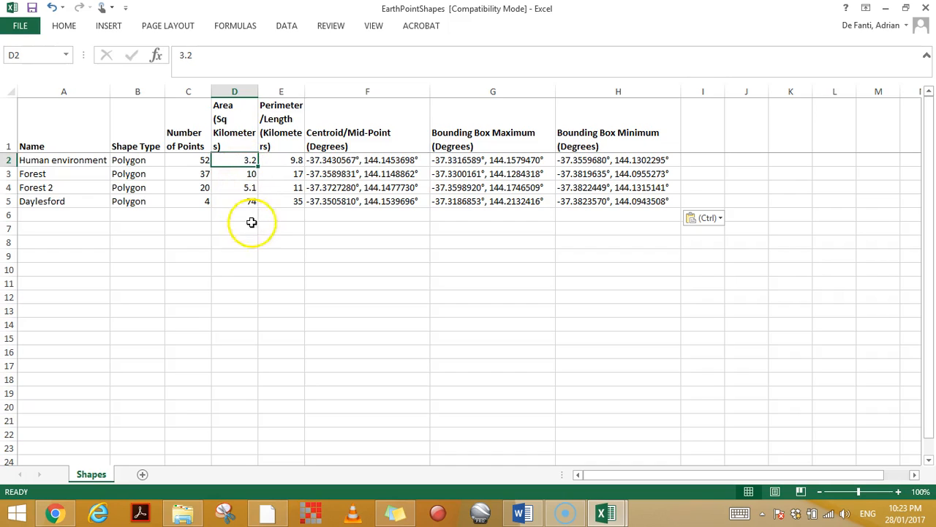
{"action": "left_click", "coordinate": [238, 310]}
{"action": "left_click", "coordinate": [245, 161]}
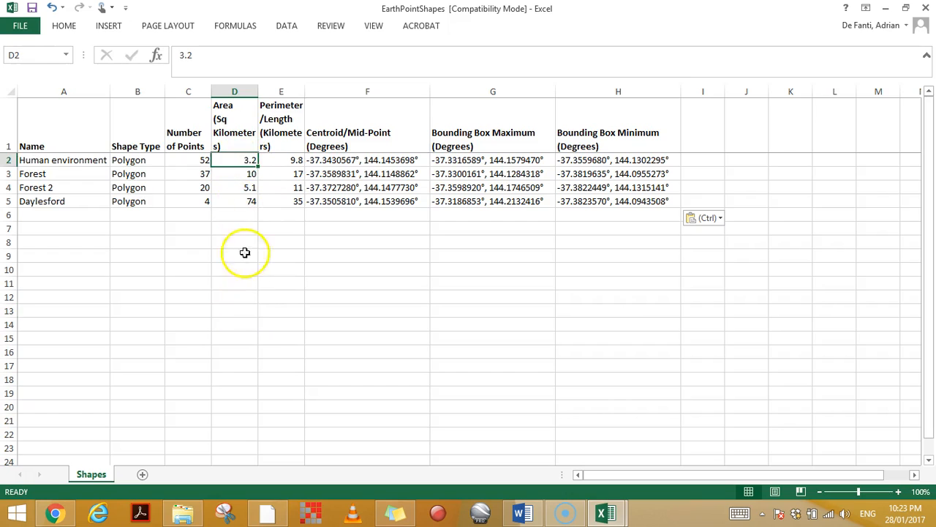
{"action": "left_click", "coordinate": [237, 366]}
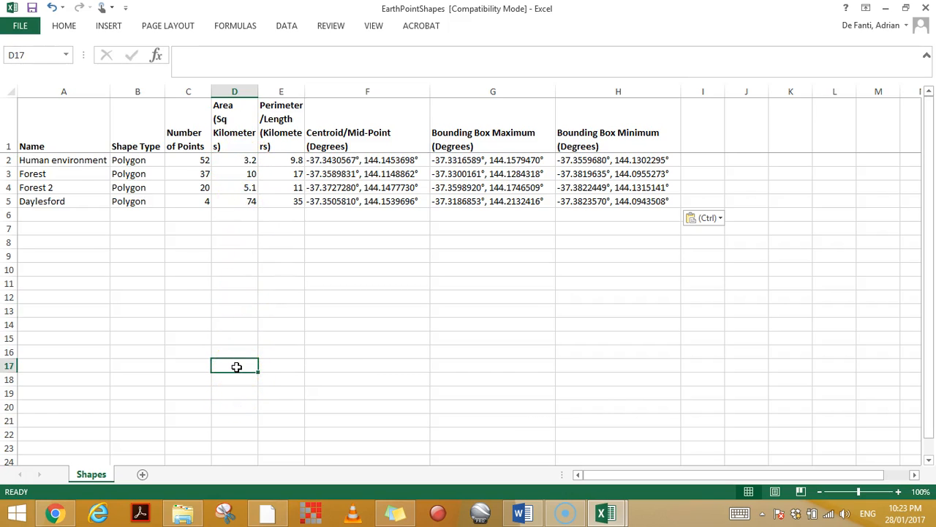
{"action": "type", "text": "=3.2/"}
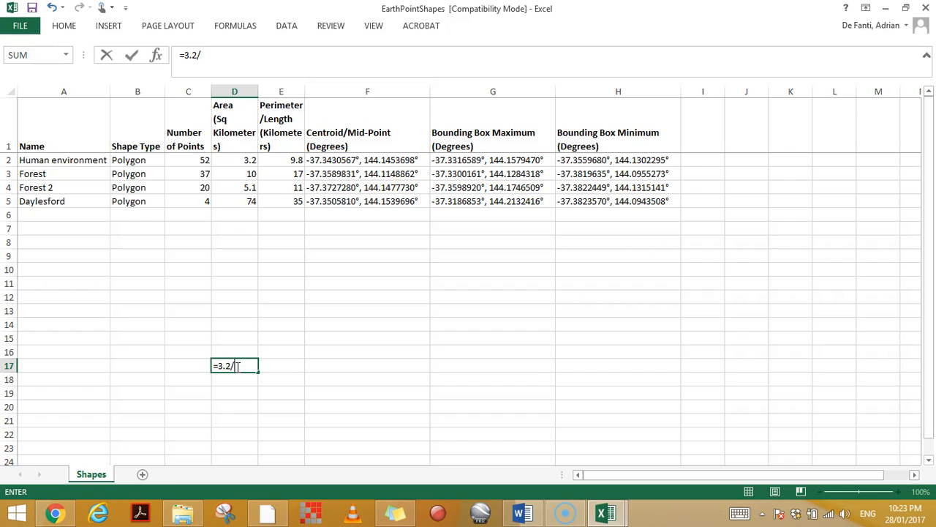
{"action": "type", "text": "74"}
{"action": "key", "text": "Left"}
{"action": "key", "text": "Left"}
{"action": "key", "text": "Left"}
{"action": "key", "text": "Right"}
{"action": "key", "text": "Right"}
{"action": "key", "text": "Right"}
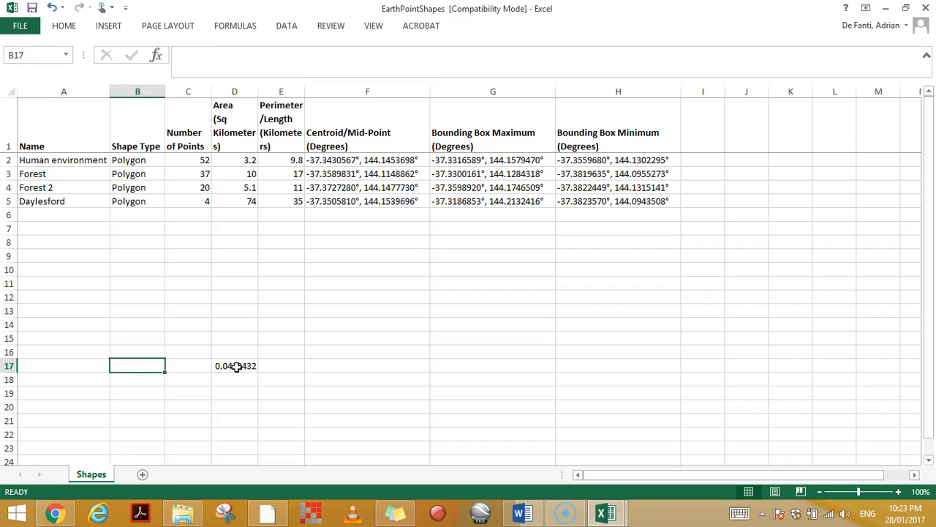
Step: Change the formula in D17 to =(3.2/74)*100 to express the Human environment share as a percentage
{"action": "left_click", "coordinate": [183, 56]}
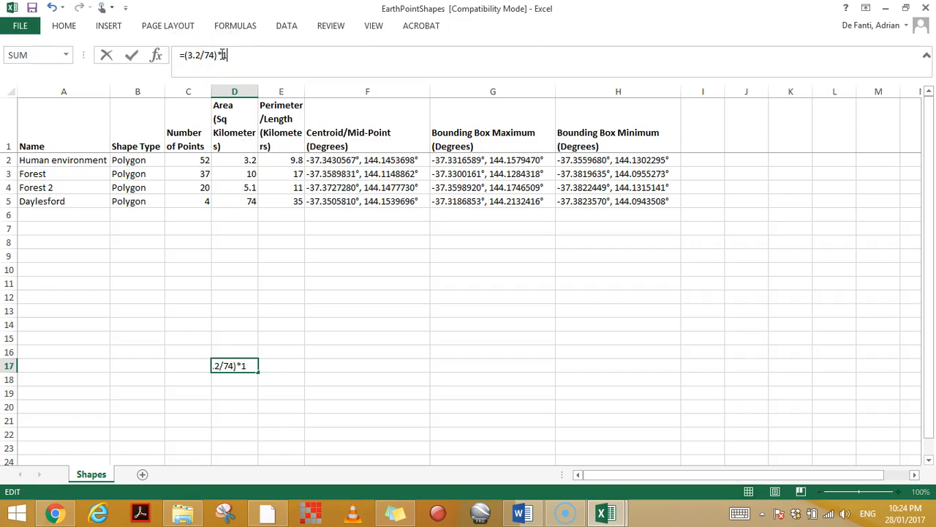
{"action": "type", "text": ")*100"}
{"action": "key", "text": "Return"}
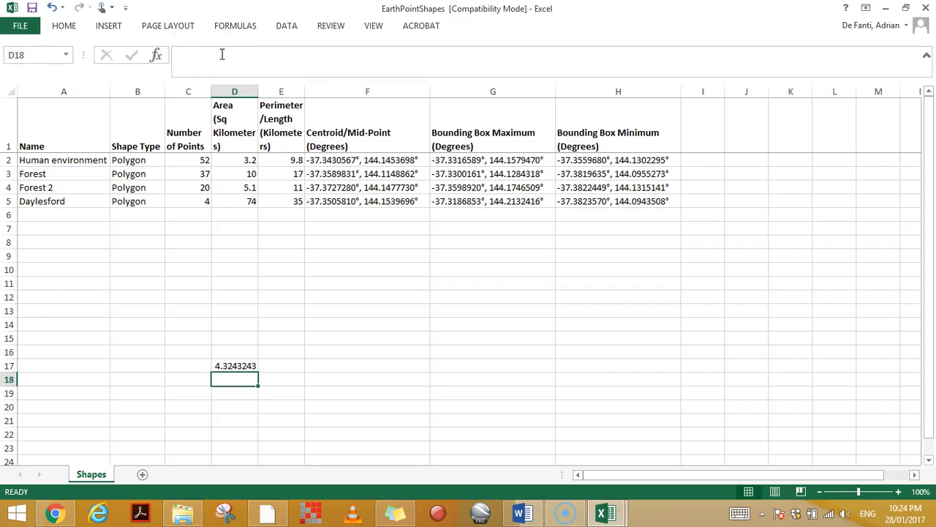
{"action": "left_click", "coordinate": [235, 365]}
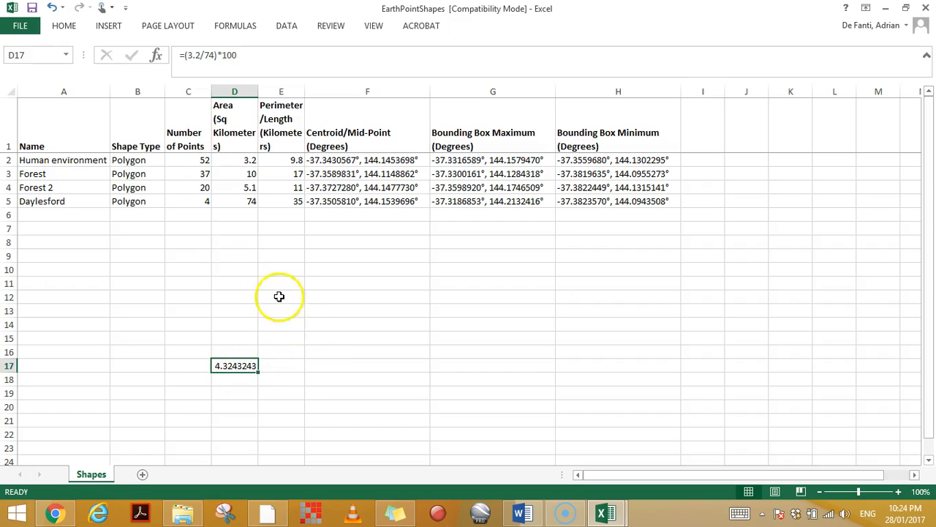
Step: Review the area cells of the Human environment, Forest and Forest 2 polygons
{"action": "left_click", "coordinate": [245, 160]}
{"action": "left_click", "coordinate": [242, 173]}
{"action": "left_click", "coordinate": [244, 187]}
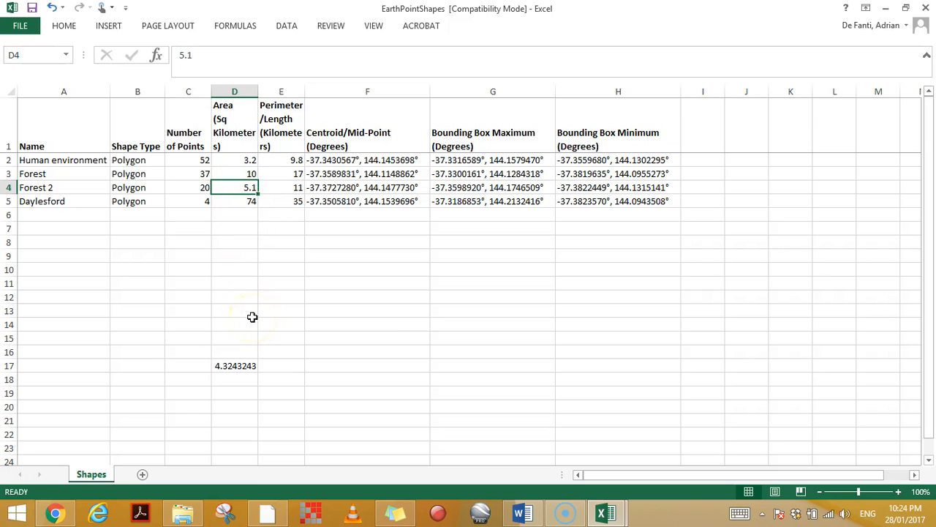
Step: Switch to Google Earth and view the land use polygons within the Daylesford study area
{"action": "left_click", "coordinate": [54, 513]}
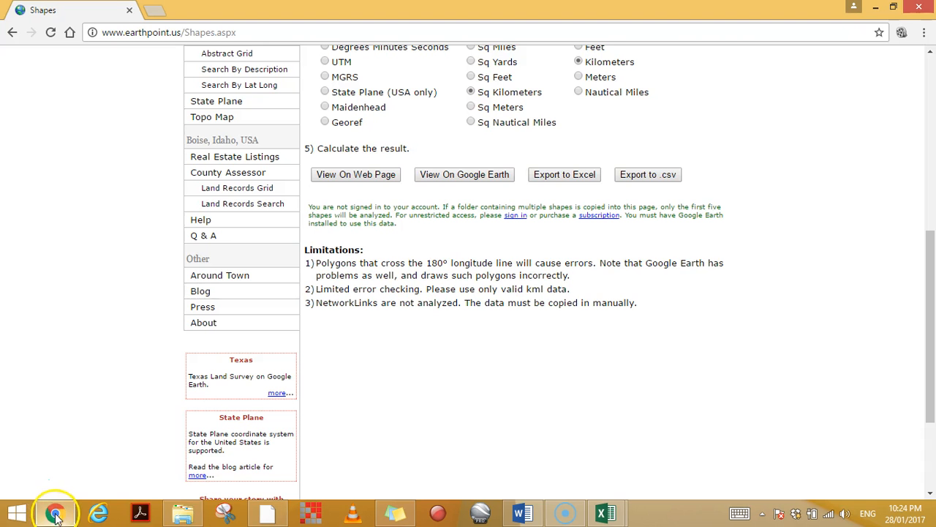
{"action": "left_click", "coordinate": [267, 513]}
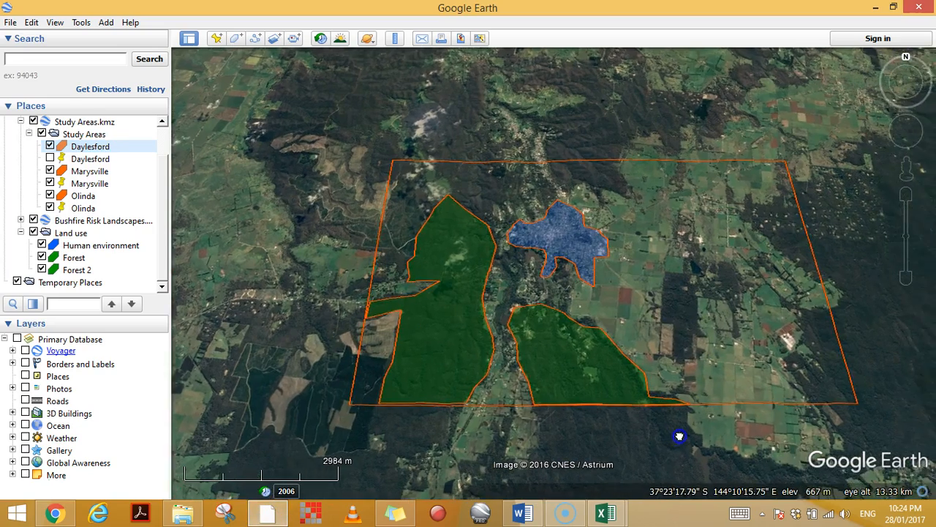
{"action": "left_click_drag", "start_coordinate": [679, 436], "coordinate": [652, 434]}
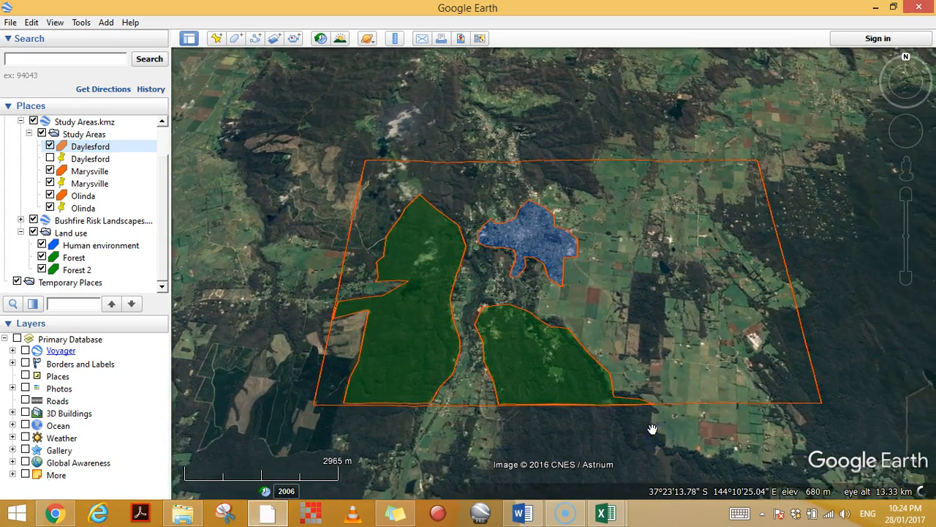